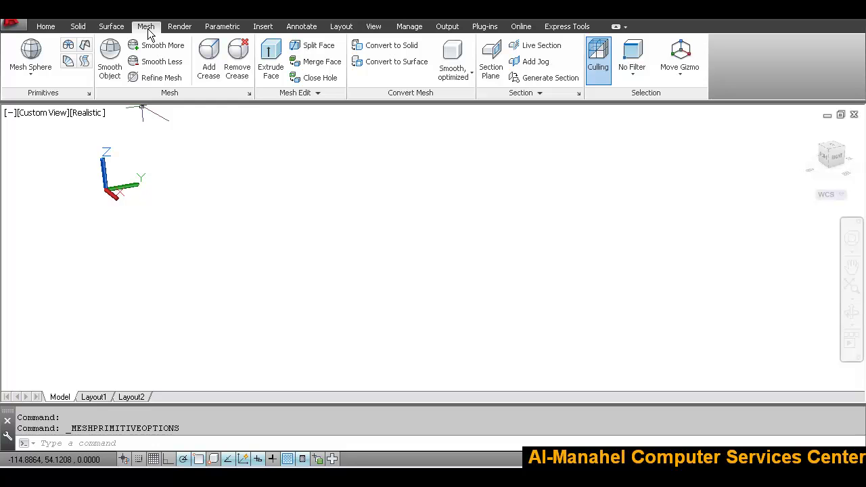
- Open the Mesh Sphere primitive dropdown and close it without choosing a shape
{"action": "left_click", "coordinate": [32, 73]}
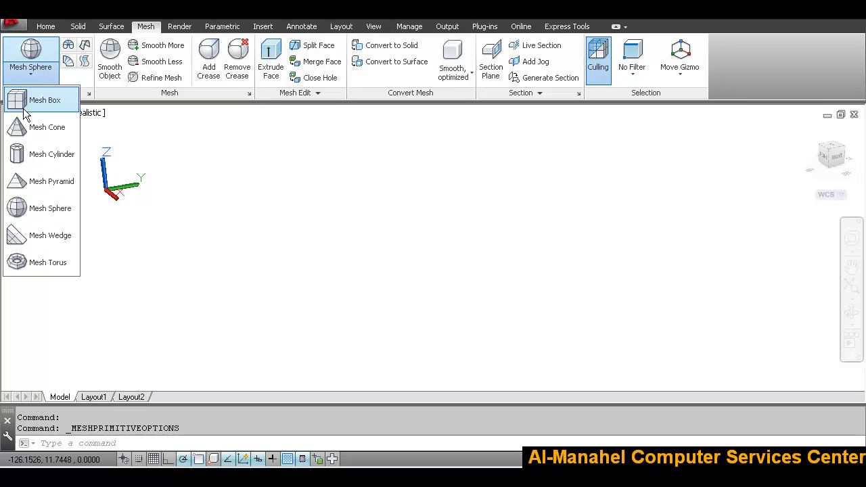
{"action": "key", "text": "Escape"}
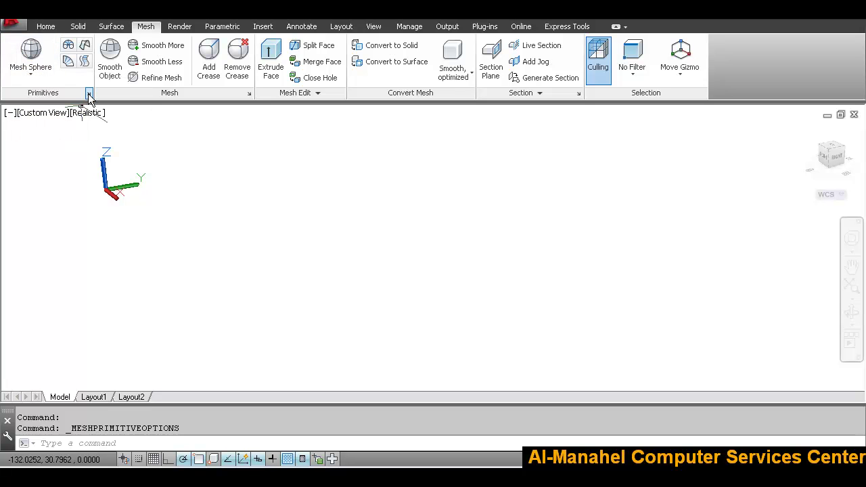
- Select Sphere in Mesh Primitive Options and set its Axis tessellation divisions to 8
{"action": "left_click", "coordinate": [333, 203]}
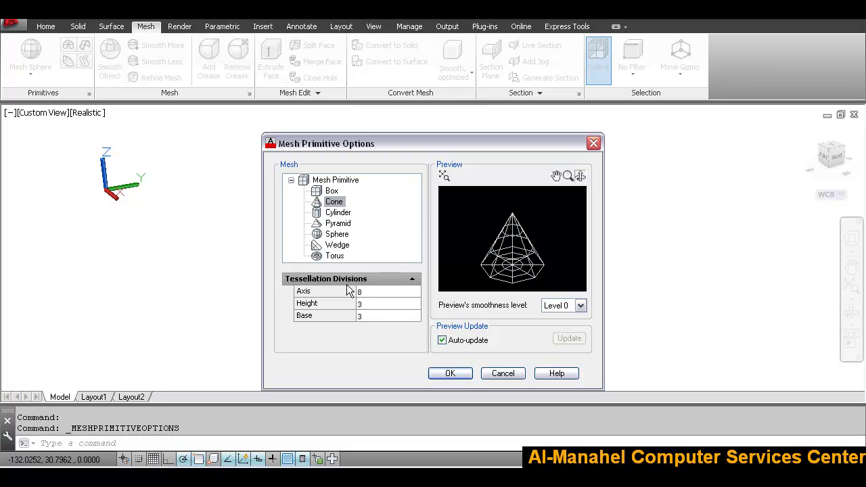
{"action": "left_click", "coordinate": [340, 214]}
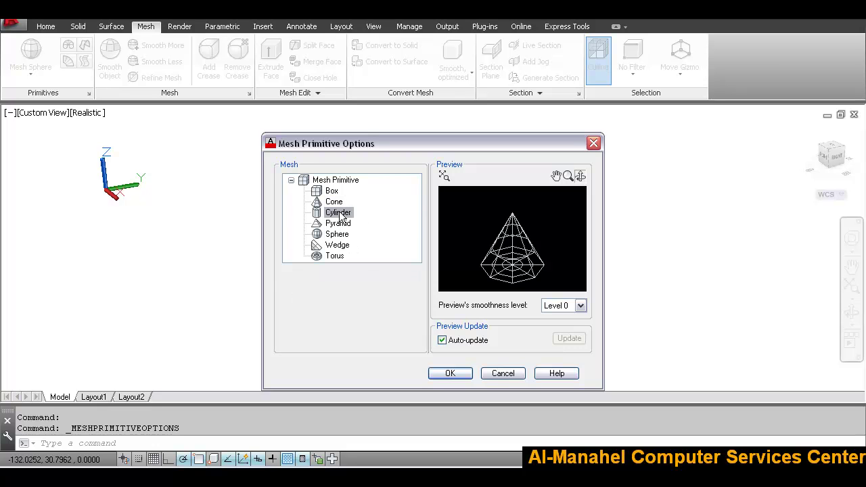
{"action": "left_click", "coordinate": [340, 224]}
{"action": "left_click", "coordinate": [339, 235]}
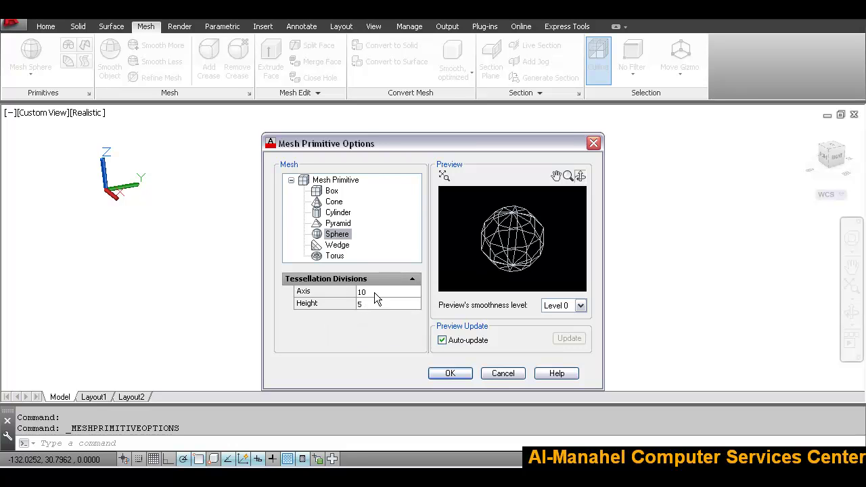
{"action": "left_click", "coordinate": [375, 292]}
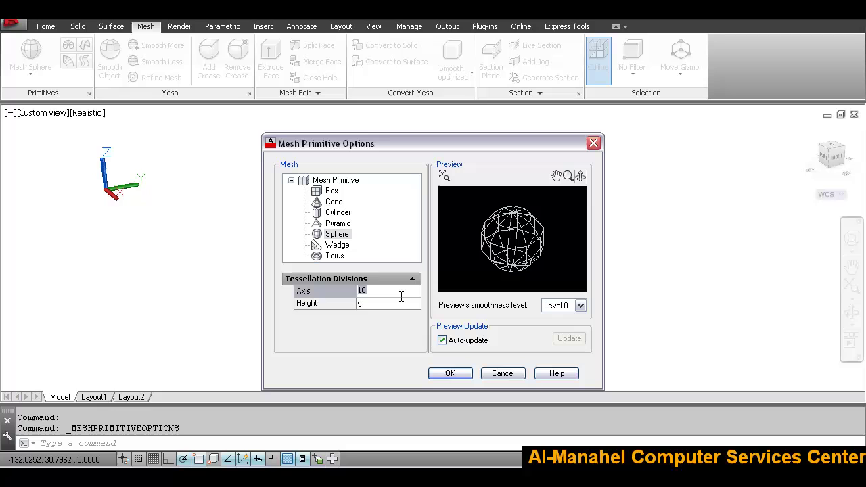
{"action": "type", "text": "8"}
{"action": "left_click", "coordinate": [376, 303]}
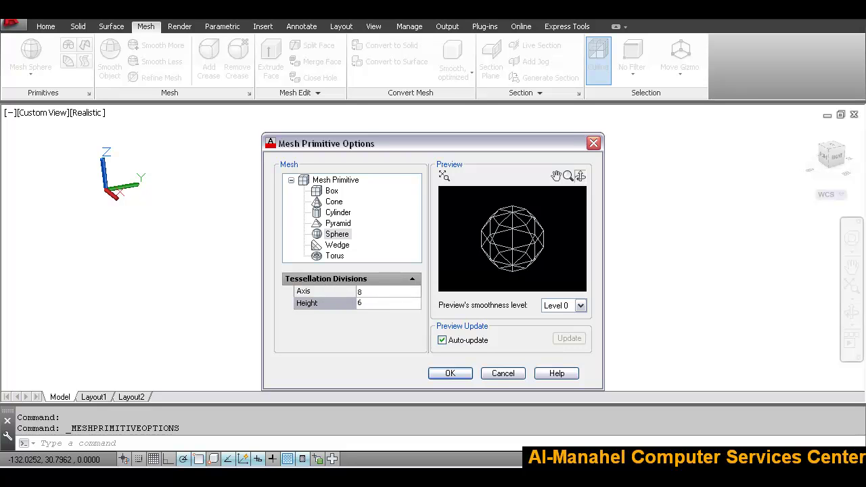
- Confirm the new sphere divisions and create a mesh sphere with radius 50
{"action": "left_click", "coordinate": [450, 373]}
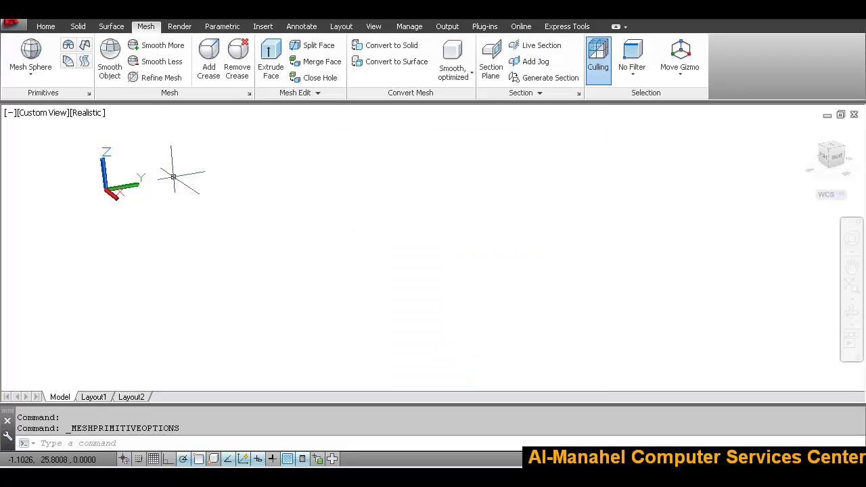
{"action": "left_click", "coordinate": [30, 54]}
{"action": "left_click", "coordinate": [365, 220]}
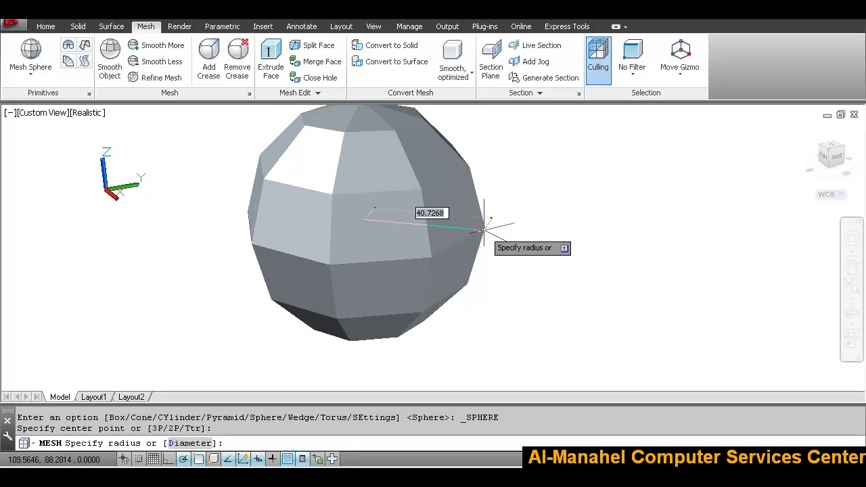
{"action": "type", "text": "50"}
{"action": "key", "text": "Return"}
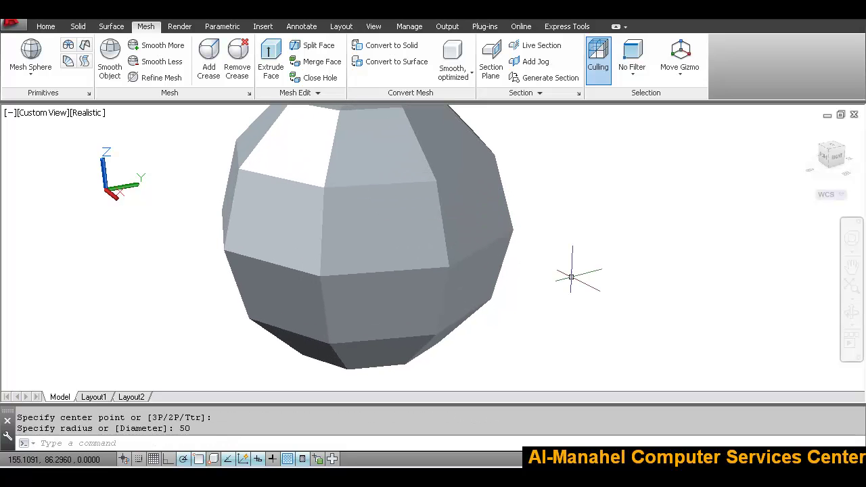
{"action": "scroll", "coordinate": [551, 271], "scroll_direction": "down", "scroll_amount": 3}
{"action": "scroll", "coordinate": [473, 251], "scroll_direction": "up", "scroll_amount": 1}
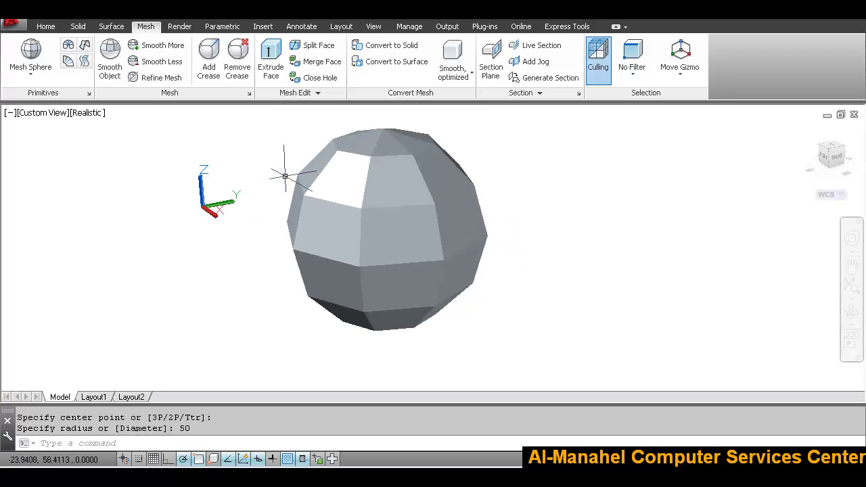
- Switch the viewport to the Conceptual visual style and orbit around the sphere
{"action": "left_click", "coordinate": [85, 115]}
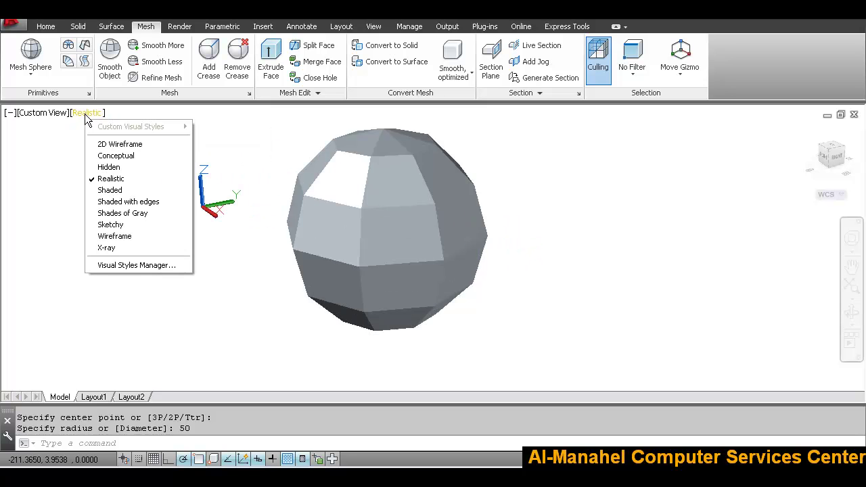
{"action": "left_click", "coordinate": [115, 155]}
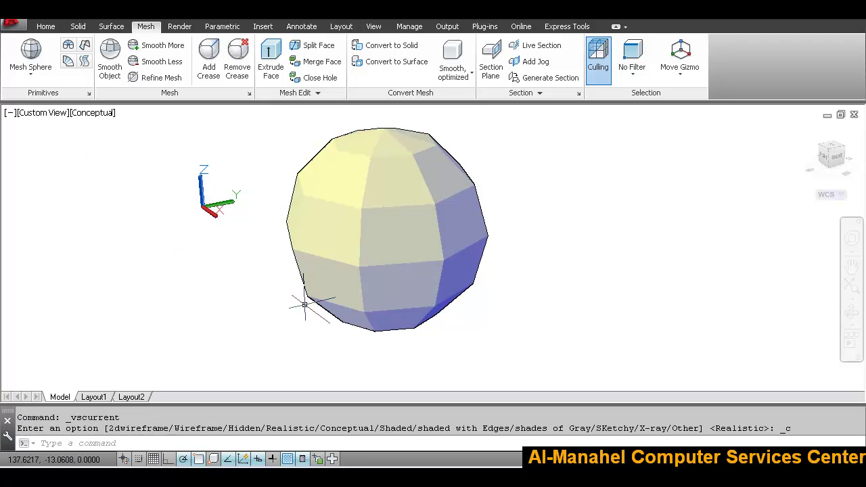
{"action": "middle_click_drag", "start_coordinate": [471, 321], "coordinate": [493, 329], "text": "shift"}
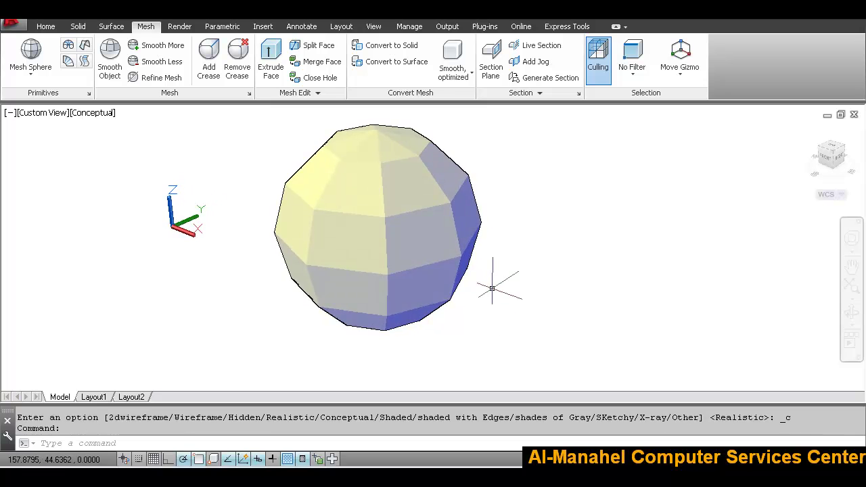
{"action": "middle_click_drag", "start_coordinate": [493, 290], "coordinate": [555, 305], "text": "shift"}
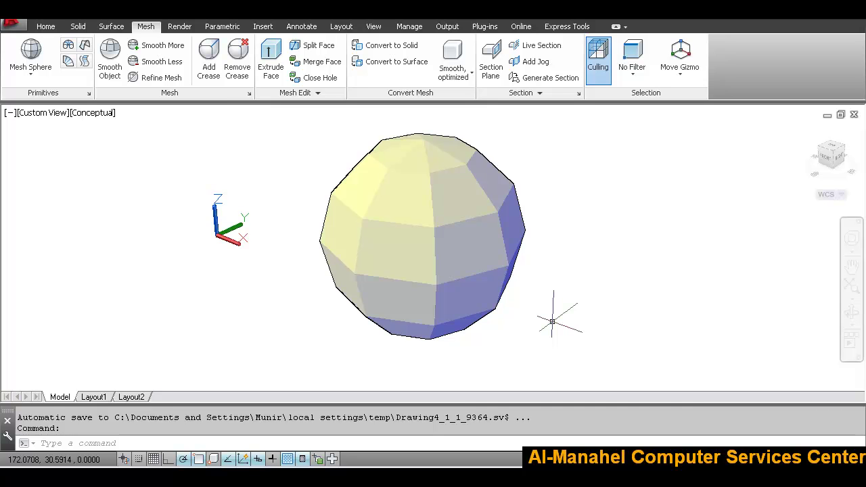
- Set the VSEDGES system variable to 1 and orbit to a side view of the sphere
{"action": "left_click", "coordinate": [136, 442]}
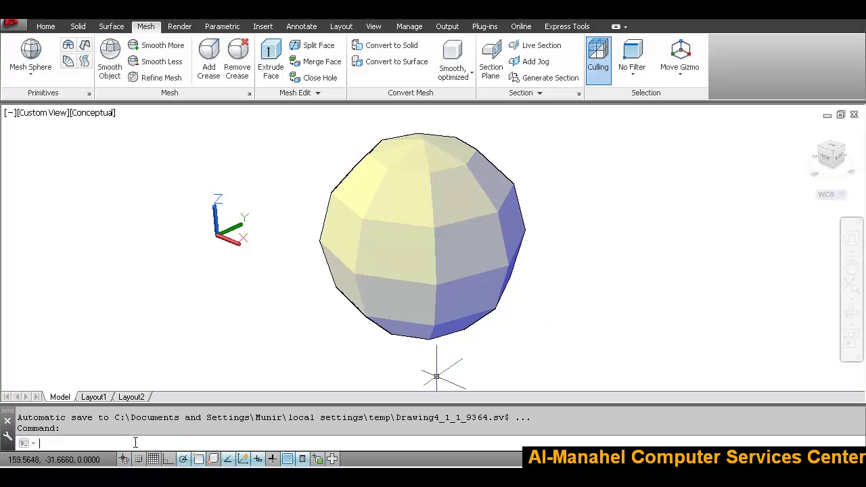
{"action": "type", "text": "vsedg"}
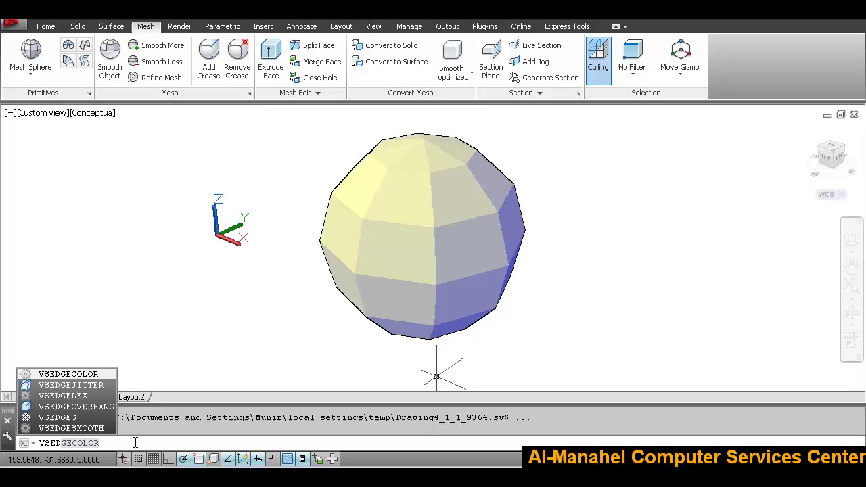
{"action": "key", "text": "Down"}
{"action": "key", "text": "Down"}
{"action": "key", "text": "Down"}
{"action": "key", "text": "Down"}
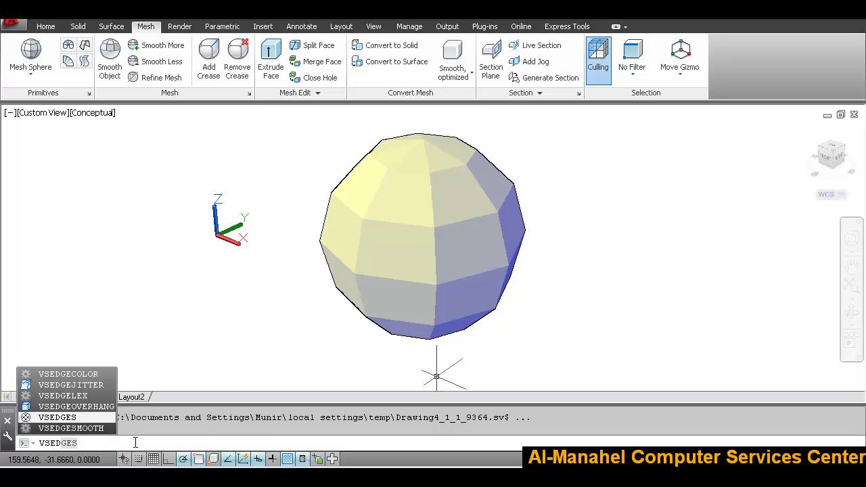
{"action": "key", "text": "Return"}
{"action": "key", "text": "Return"}
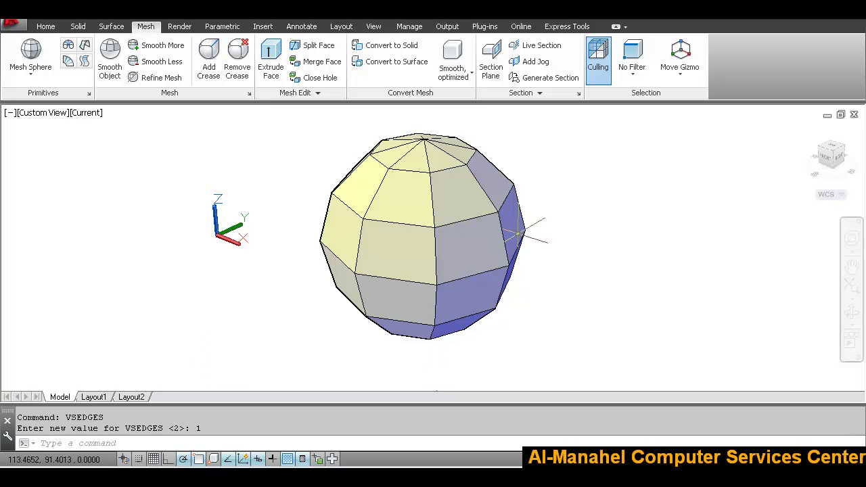
{"action": "scroll", "coordinate": [566, 254], "scroll_direction": "down", "scroll_amount": 2}
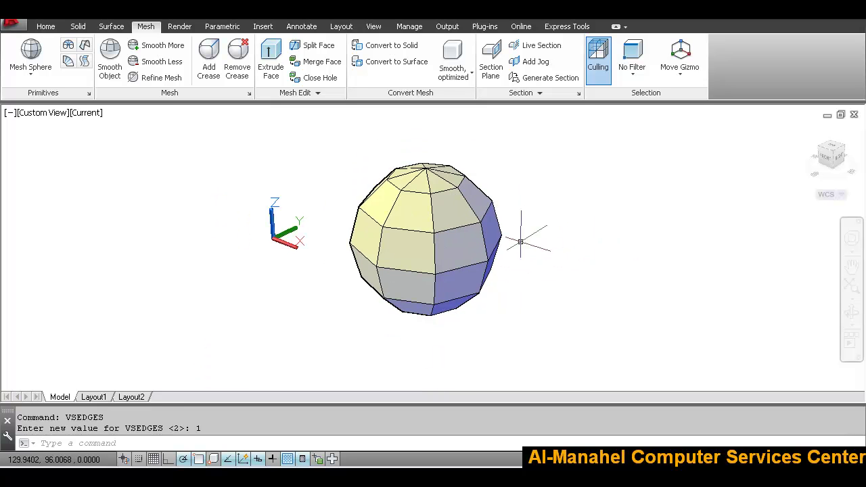
{"action": "middle_click_drag", "start_coordinate": [518, 246], "coordinate": [499, 248], "text": "shift"}
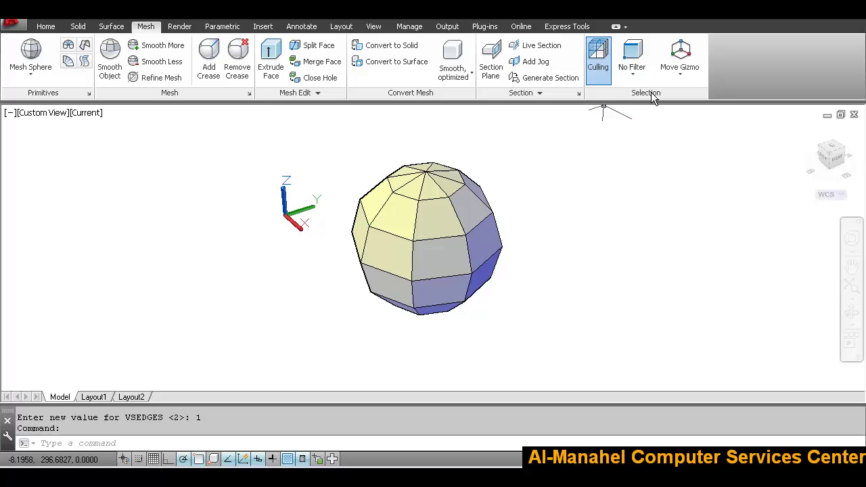
- Set the subobject selection filter to Face and zoom toward the sphere's top
{"action": "left_click", "coordinate": [633, 77]}
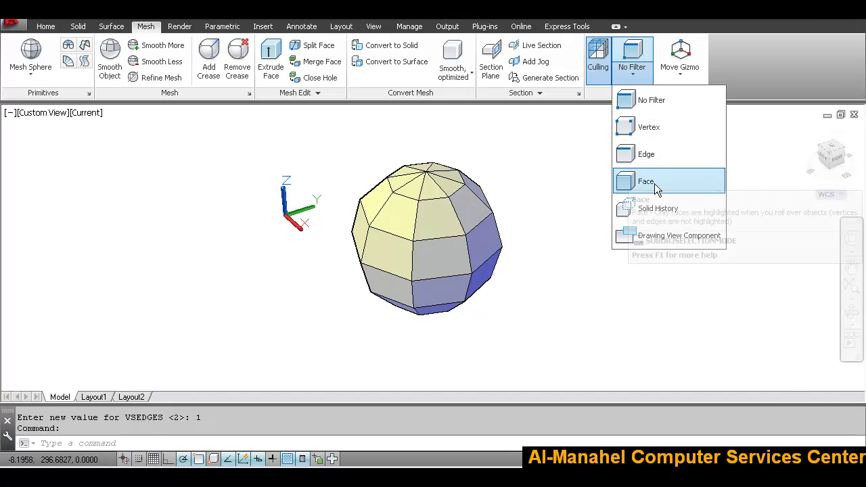
{"action": "left_click", "coordinate": [655, 184]}
{"action": "scroll", "coordinate": [504, 172], "scroll_direction": "up", "scroll_amount": 2}
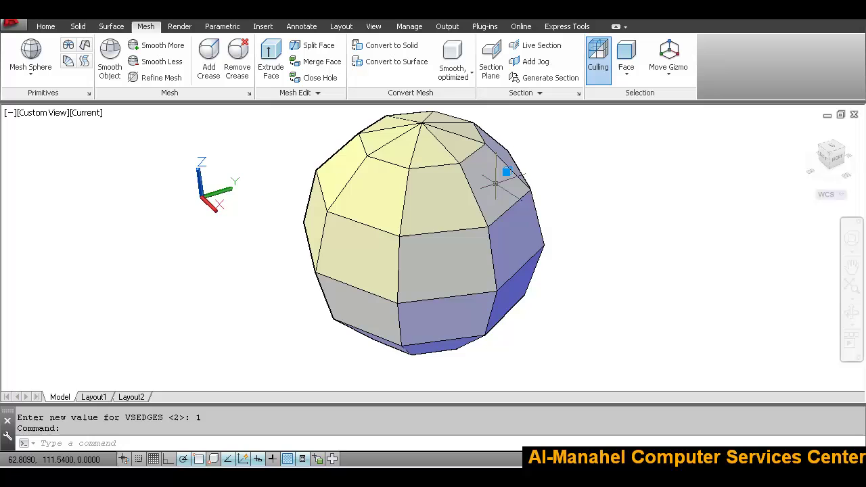
{"action": "middle_click_drag", "start_coordinate": [587, 121], "coordinate": [552, 234]}
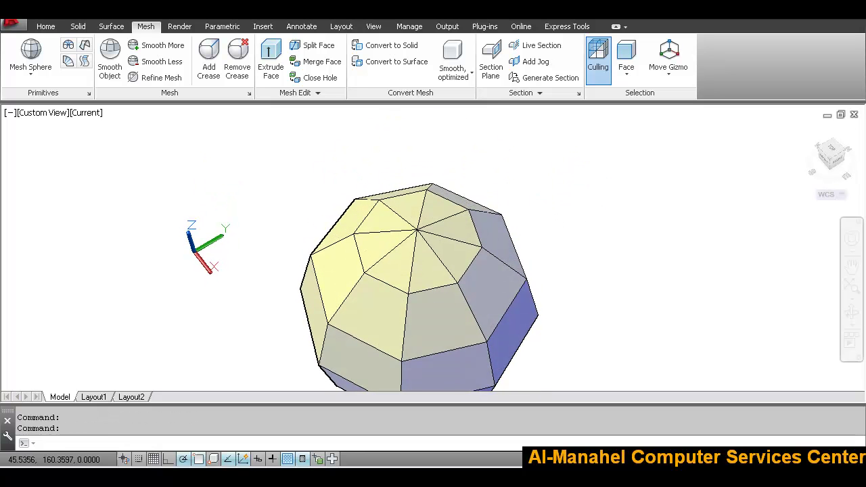
- Select the seven top-cap faces of the sphere and keep the Move gizmo active
{"action": "left_click", "coordinate": [439, 205]}
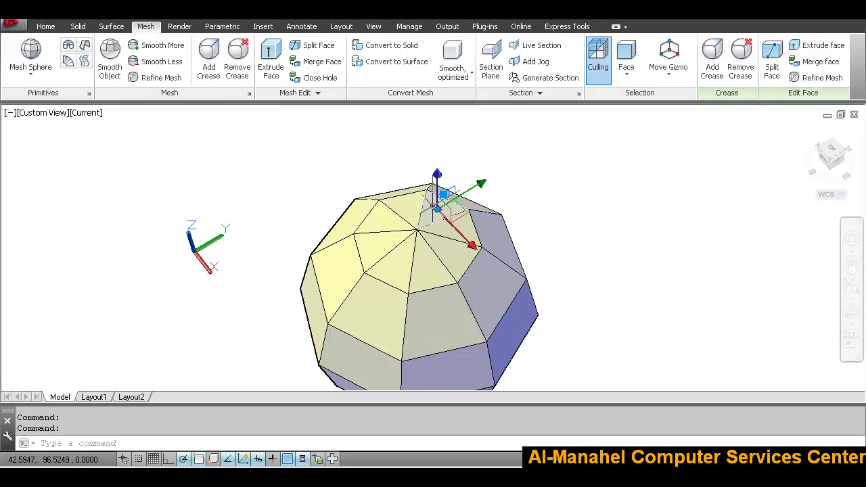
{"action": "left_click", "coordinate": [382, 221]}
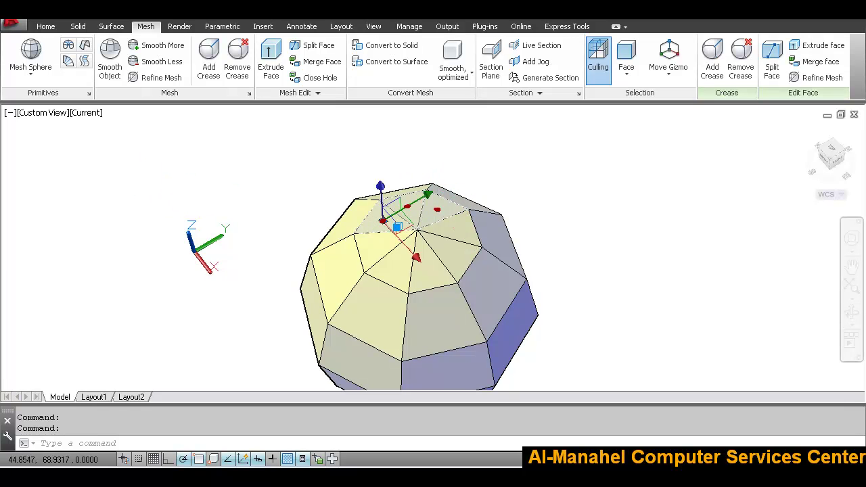
{"action": "left_click", "coordinate": [378, 245]}
{"action": "left_click", "coordinate": [396, 266]}
{"action": "left_click", "coordinate": [427, 268]}
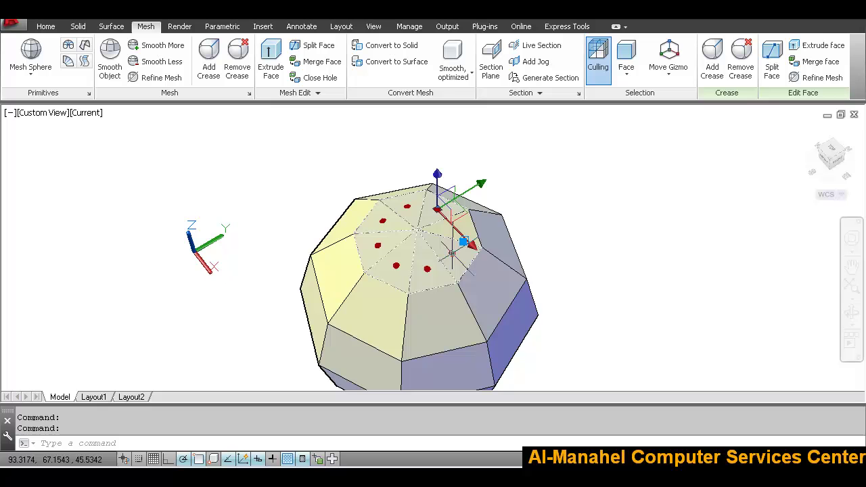
{"action": "left_click", "coordinate": [452, 253]}
{"action": "left_click", "coordinate": [457, 229]}
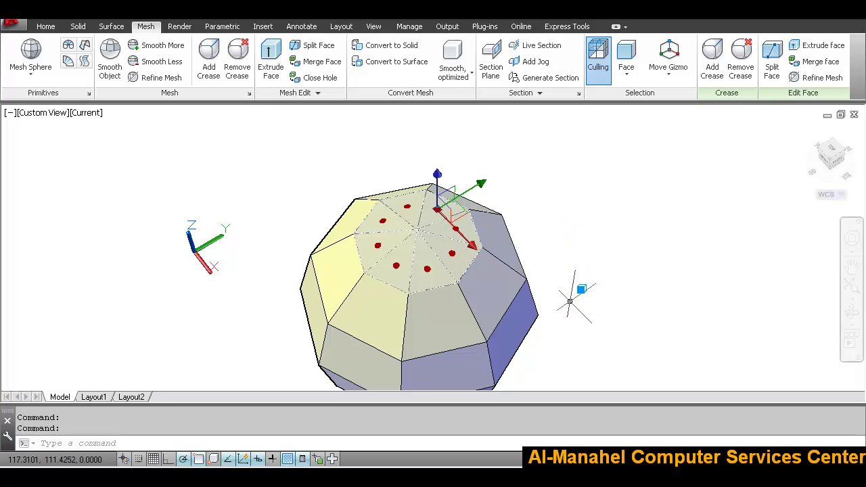
{"action": "middle_click_drag", "start_coordinate": [573, 291], "coordinate": [553, 273], "text": "shift"}
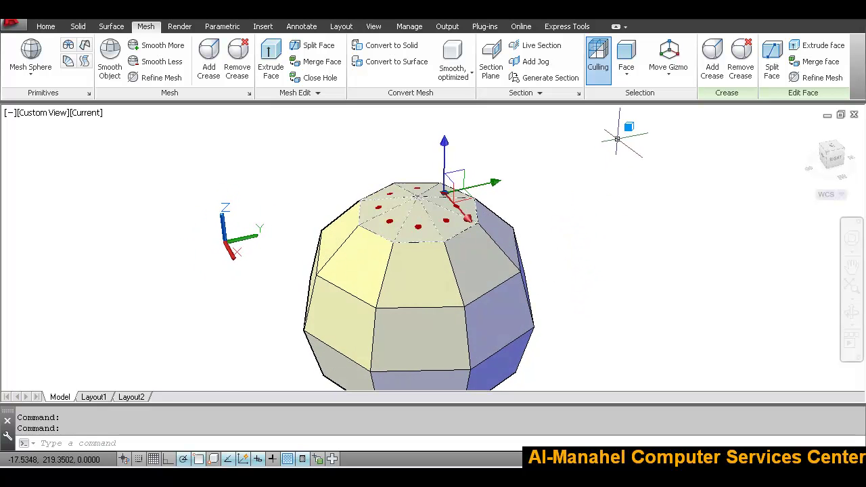
{"action": "left_click", "coordinate": [672, 77]}
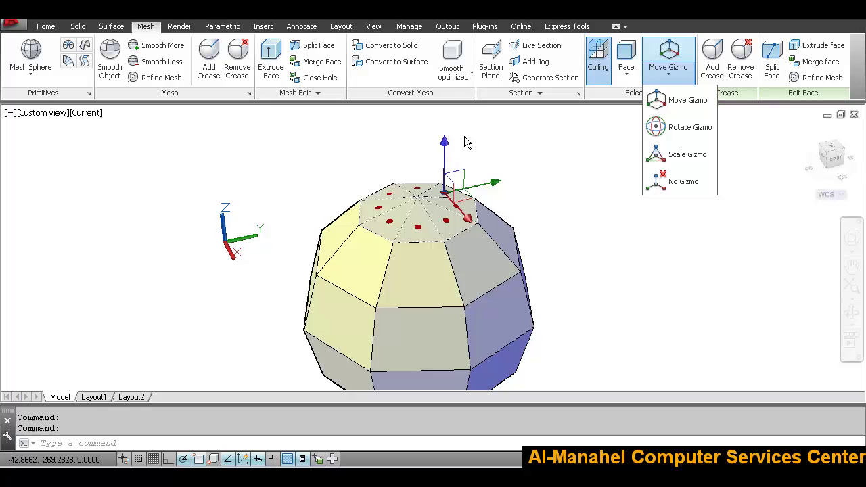
{"action": "left_click", "coordinate": [587, 157]}
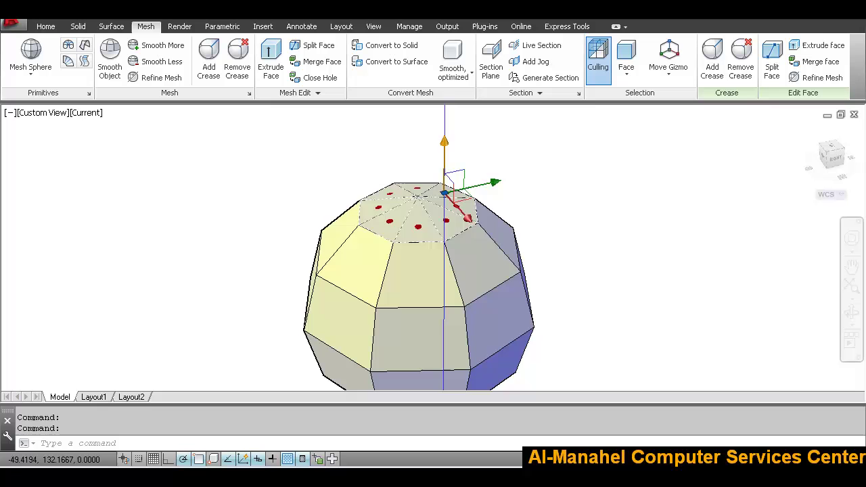
- Move the selected top-cap faces 20 units down along Z, then deselect them
{"action": "left_click", "coordinate": [446, 149]}
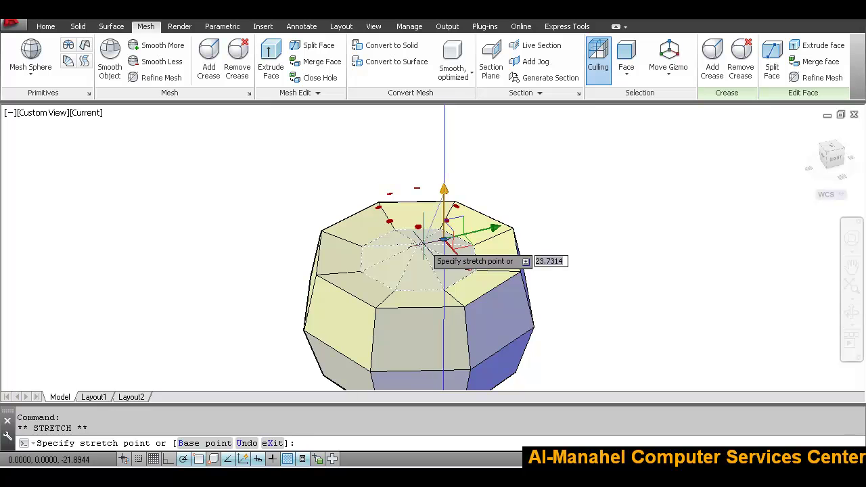
{"action": "type", "text": "20"}
{"action": "key", "text": "Return"}
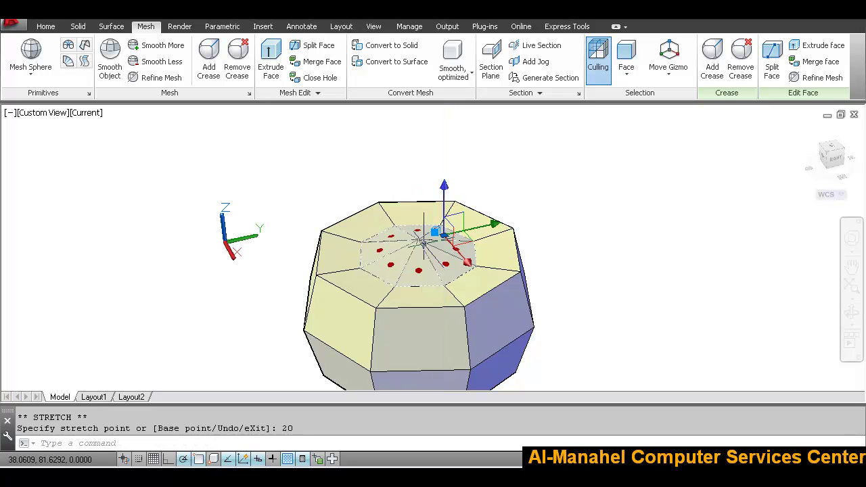
{"action": "key", "text": "Escape"}
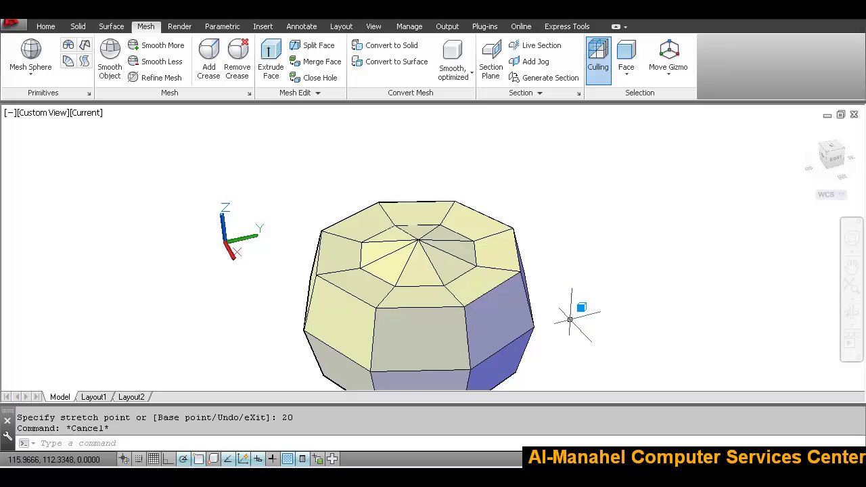
{"action": "middle_click_drag", "start_coordinate": [573, 309], "coordinate": [542, 203], "text": "shift"}
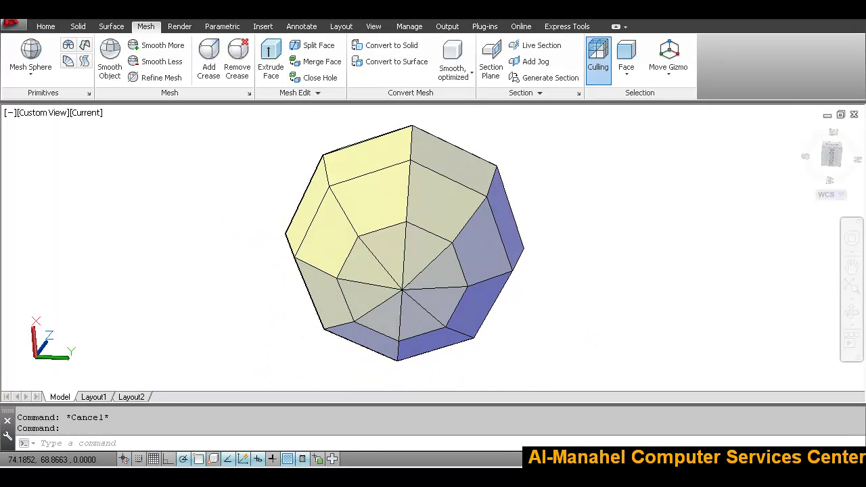
- Select the seven bottom-cap faces on the mesh's underside
{"action": "left_click", "coordinate": [407, 251]}
{"action": "left_click", "coordinate": [382, 241]}
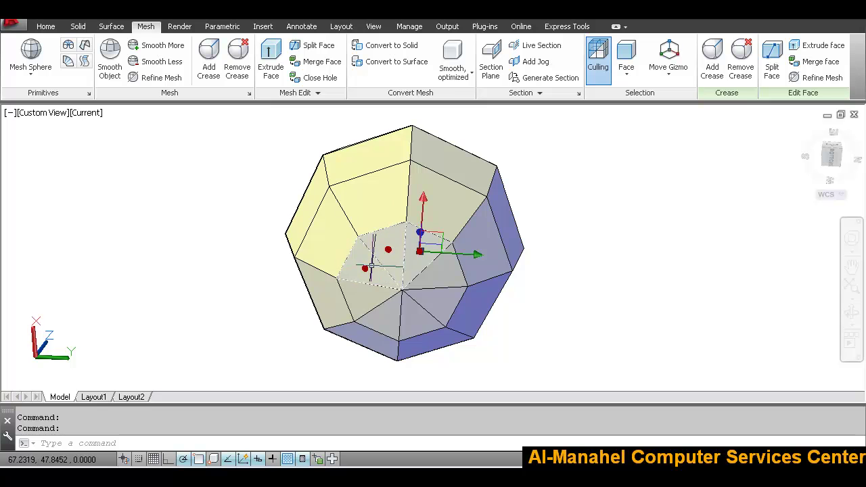
{"action": "left_click", "coordinate": [383, 326]}
{"action": "left_click", "coordinate": [392, 325]}
{"action": "left_click", "coordinate": [416, 326]}
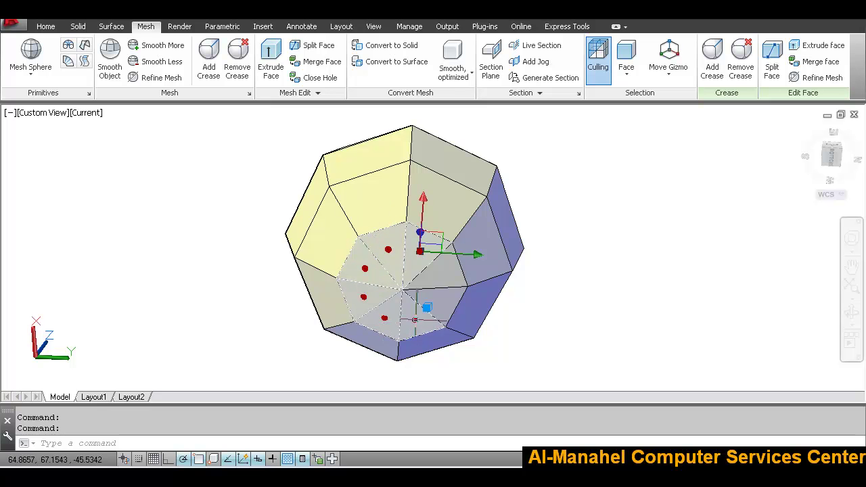
{"action": "left_click", "coordinate": [448, 303]}
{"action": "left_click", "coordinate": [441, 274]}
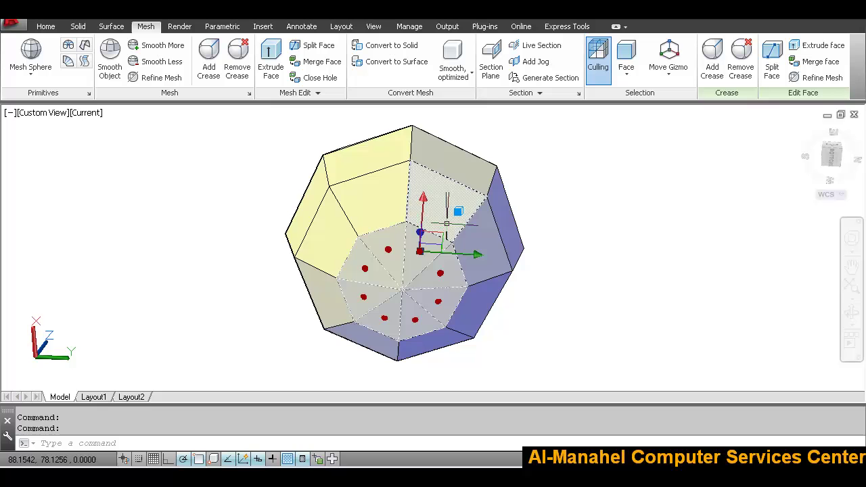
{"action": "middle_click_drag", "start_coordinate": [439, 270], "coordinate": [425, 305], "text": "shift"}
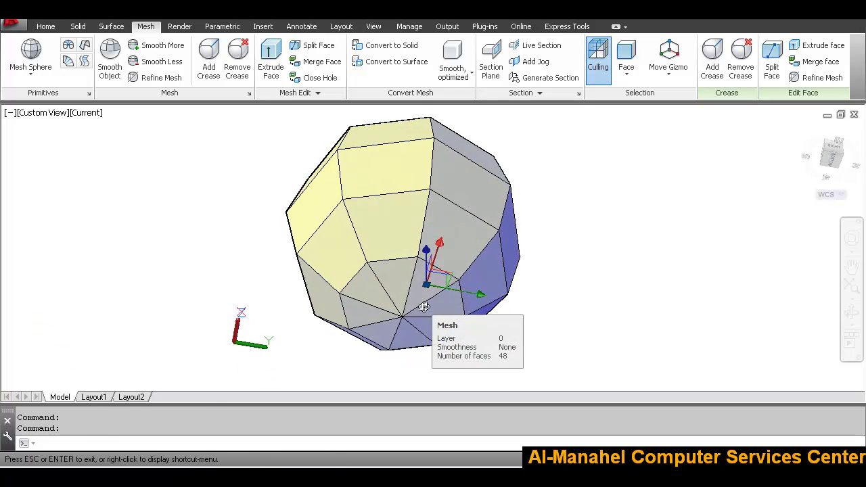
- Push the bottom faces 20 units up along Z and orbit back to an oblique view
{"action": "left_click", "coordinate": [426, 284]}
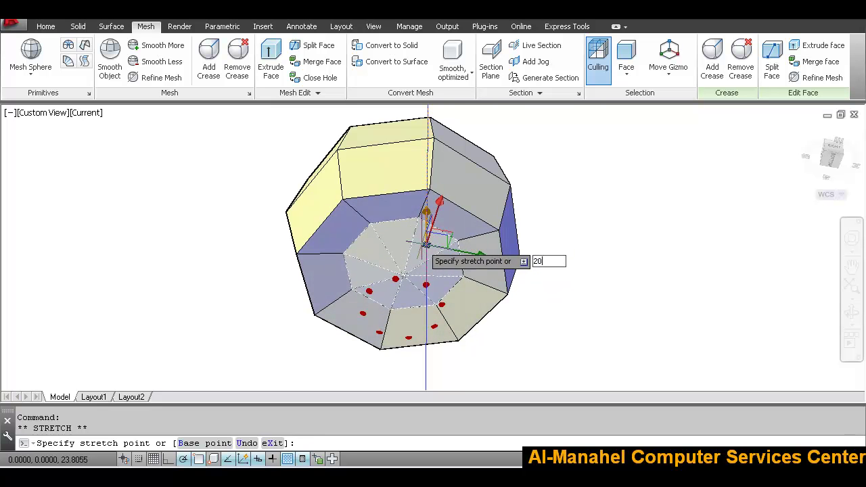
{"action": "key", "text": "Return"}
{"action": "key", "text": "Escape"}
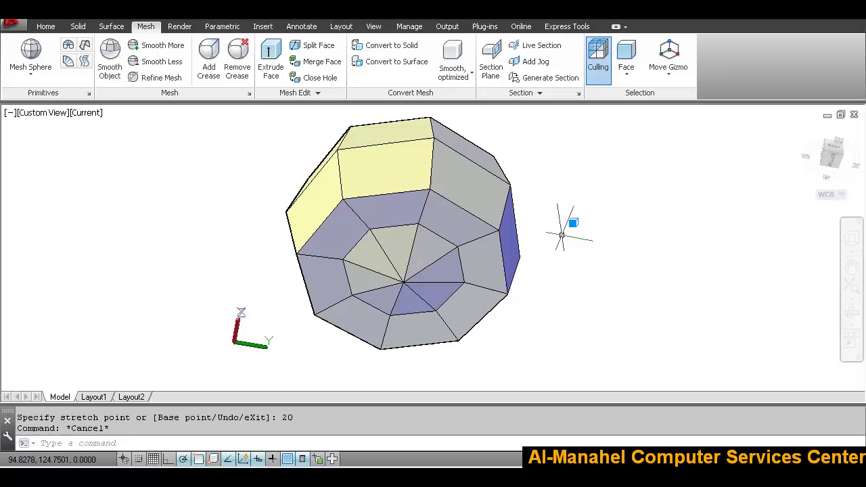
{"action": "middle_click_drag", "start_coordinate": [562, 235], "coordinate": [520, 274], "text": "shift"}
{"action": "middle_click_drag", "start_coordinate": [549, 207], "coordinate": [528, 263], "text": "shift"}
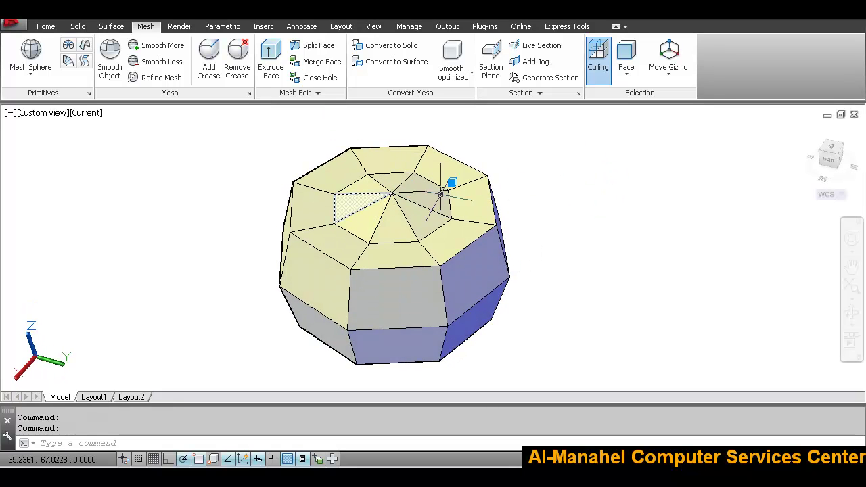
- Switch the filter to Vertex and move the top-centre vertex 10 units down along Z
{"action": "left_click", "coordinate": [626, 68]}
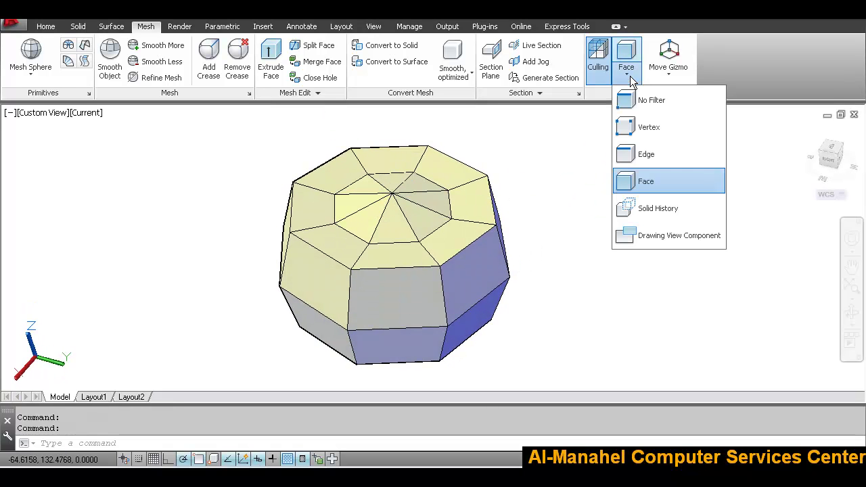
{"action": "left_click", "coordinate": [648, 129]}
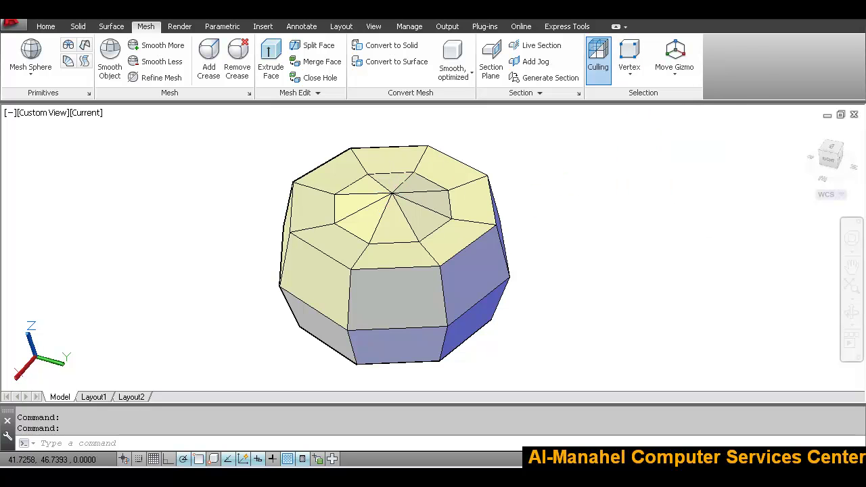
{"action": "left_click", "coordinate": [391, 195]}
{"action": "left_click", "coordinate": [391, 162]}
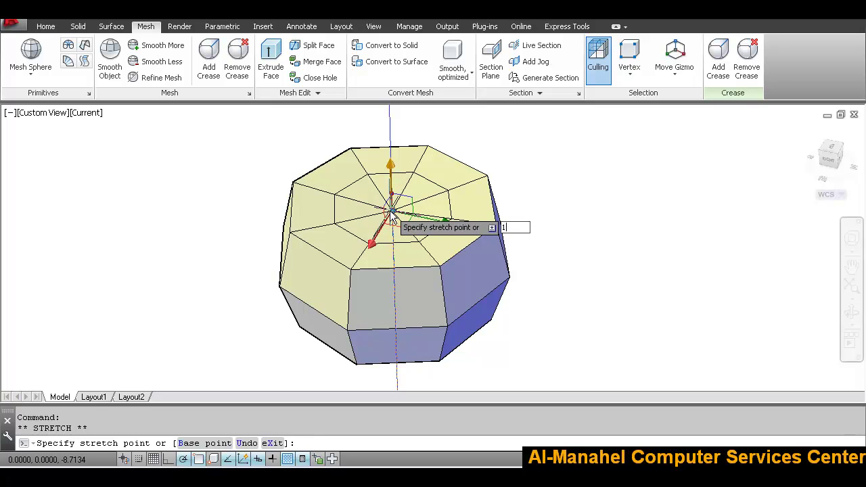
{"action": "key", "text": "Return"}
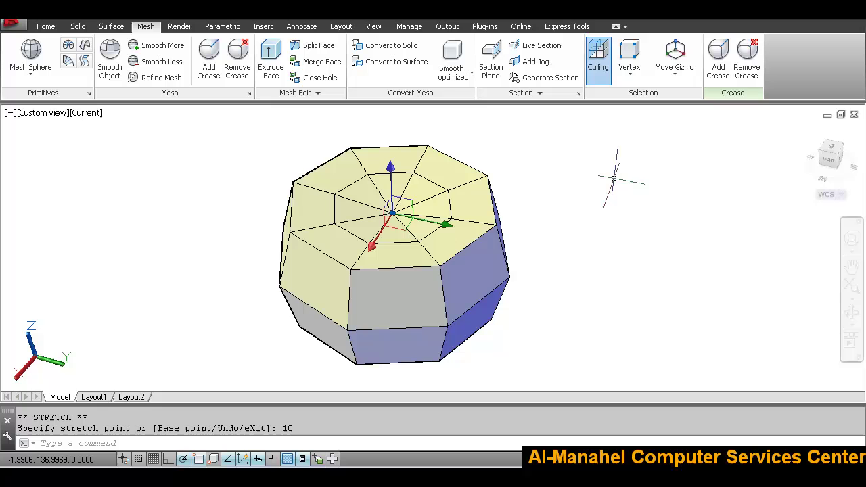
{"action": "key", "text": "Escape"}
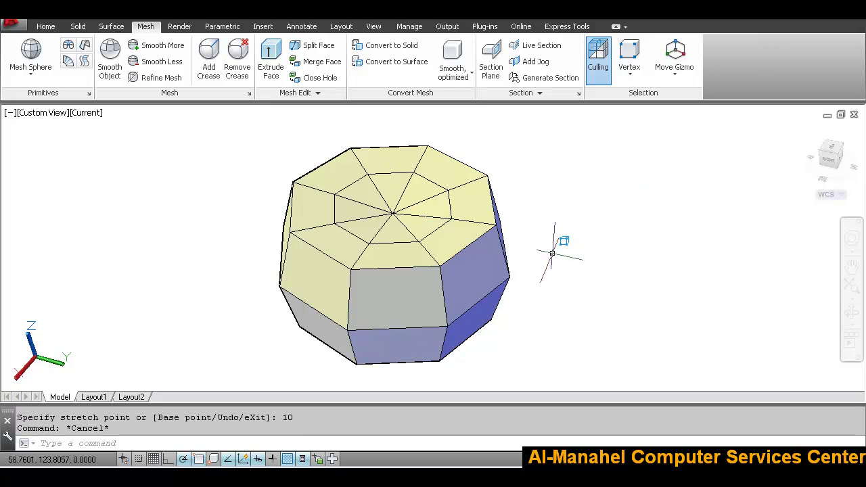
{"action": "mouse_move", "coordinate": [552, 254]}
{"action": "middle_mouse_down", "text": "shift"}
{"action": "mouse_move", "coordinate": [513, 239]}
{"action": "mouse_move", "coordinate": [547, 242]}
{"action": "mouse_move", "coordinate": [553, 252]}
{"action": "mouse_move", "coordinate": [547, 244]}
{"action": "mouse_move", "coordinate": [591, 245]}
{"action": "mouse_move", "coordinate": [555, 248]}
{"action": "middle_mouse_up", "text": "shift"}
- With the Edge filter, raise the back top edge of the mesh 20 units along Z
{"action": "middle_click_drag", "start_coordinate": [542, 203], "coordinate": [569, 224], "text": "shift"}
{"action": "left_click", "coordinate": [630, 80]}
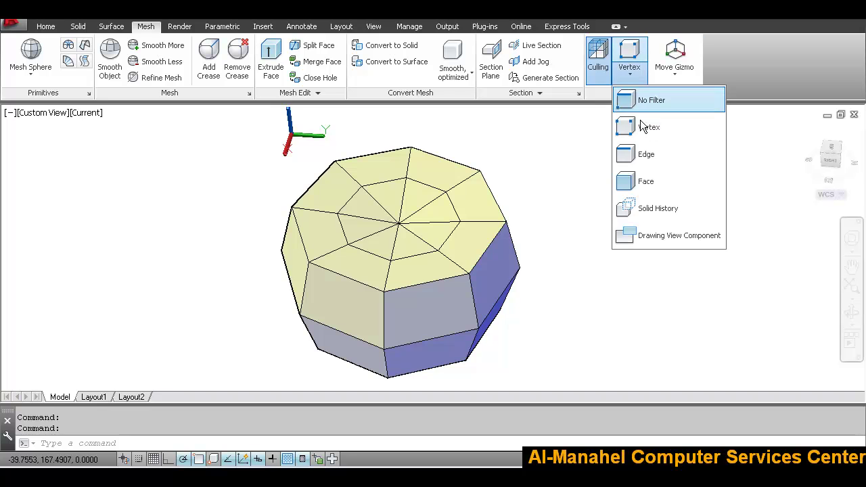
{"action": "left_click", "coordinate": [652, 151]}
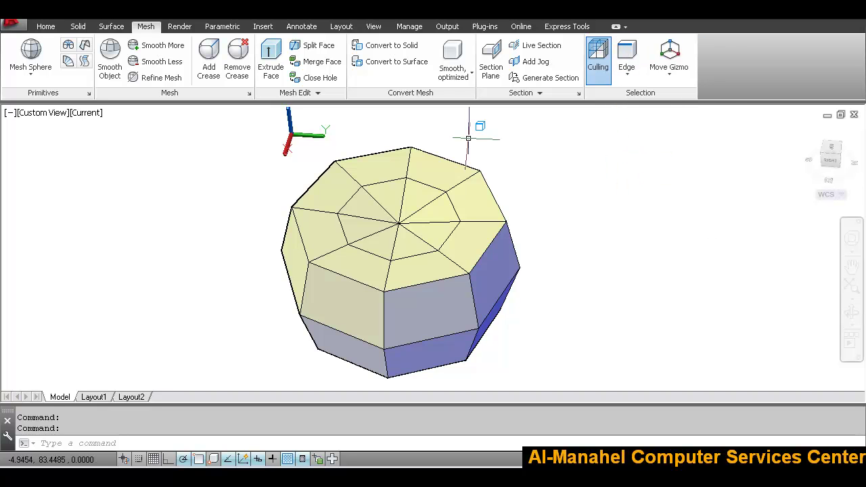
{"action": "left_click", "coordinate": [438, 158]}
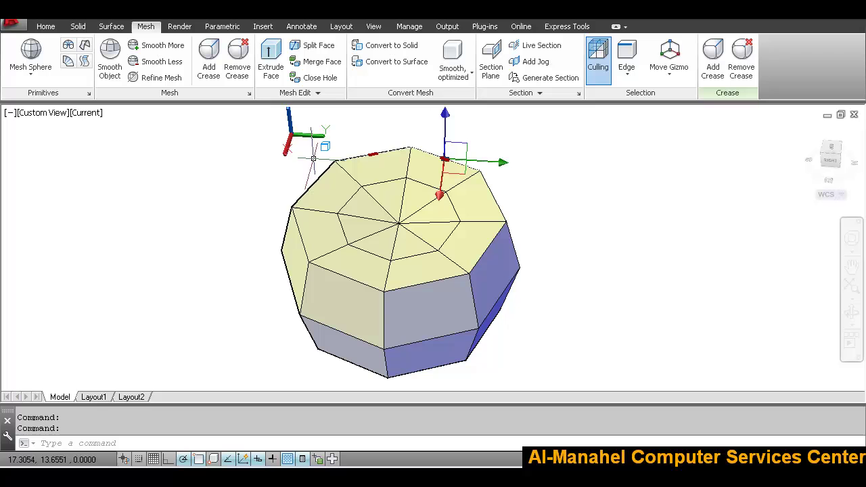
{"action": "left_click", "coordinate": [446, 126]}
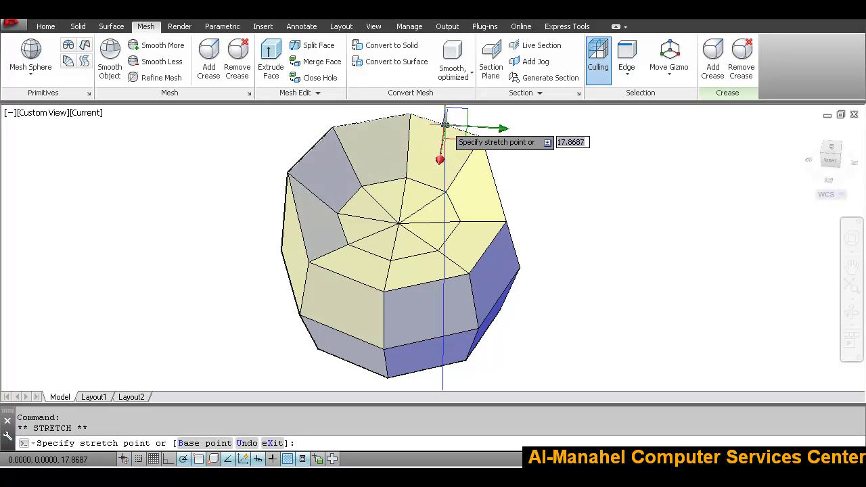
{"action": "type", "text": "20"}
{"action": "key", "text": "Return"}
{"action": "key", "text": "Escape"}
{"action": "mouse_move", "coordinate": [547, 215]}
{"action": "middle_mouse_down", "text": "shift"}
{"action": "mouse_move", "coordinate": [548, 261]}
{"action": "mouse_move", "coordinate": [431, 246]}
{"action": "mouse_move", "coordinate": [553, 246]}
{"action": "mouse_move", "coordinate": [545, 254]}
{"action": "middle_mouse_up", "text": "shift"}
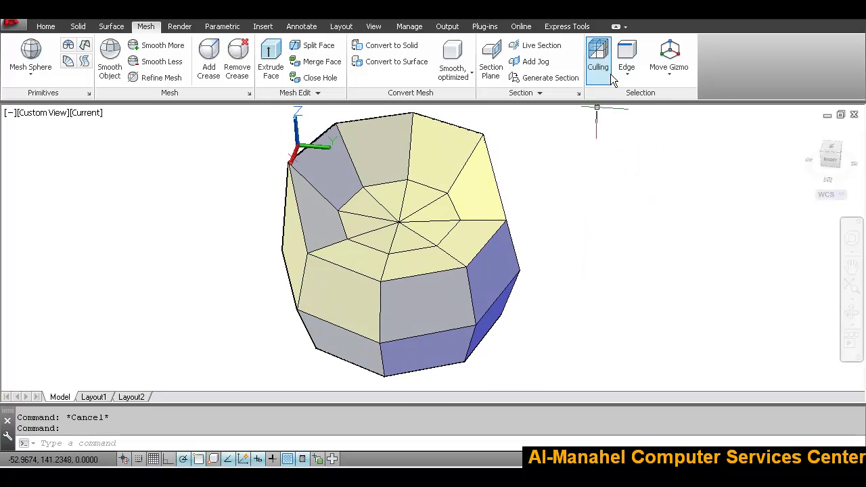
- With the Face filter, scale the front face below the seat by a factor of 1.75
{"action": "left_click", "coordinate": [634, 79]}
{"action": "left_click", "coordinate": [660, 179]}
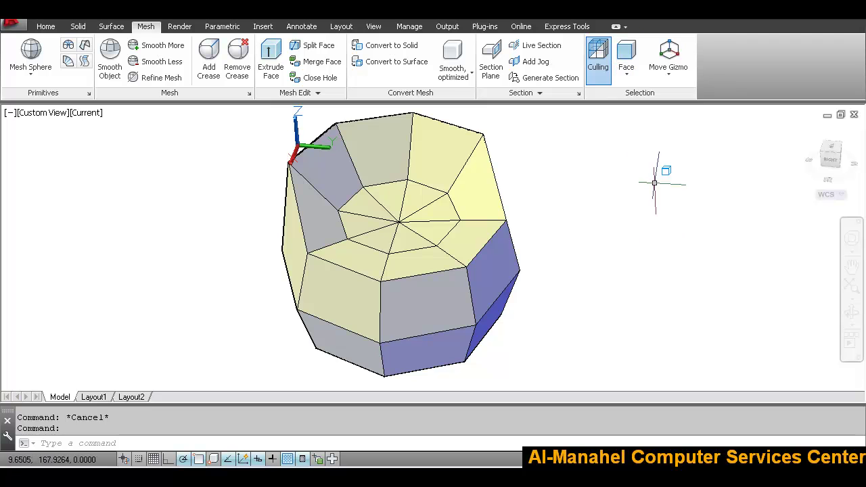
{"action": "left_click", "coordinate": [421, 262]}
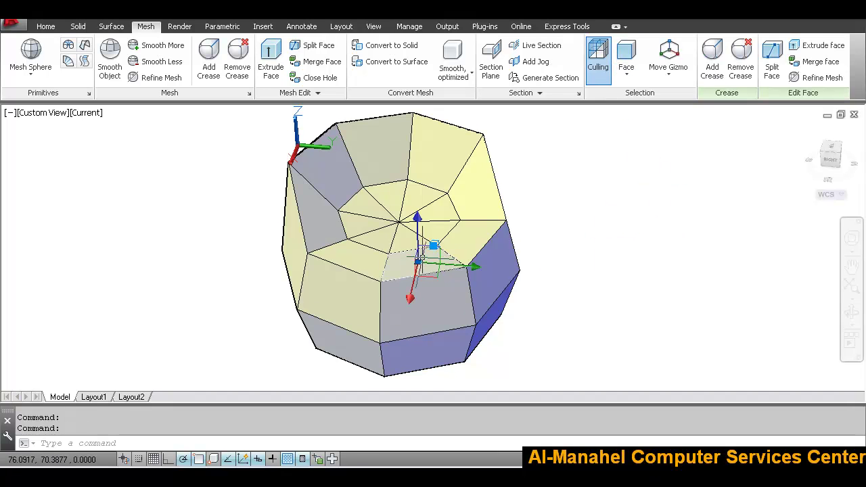
{"action": "right_click", "coordinate": [421, 262]}
{"action": "left_click", "coordinate": [441, 289]}
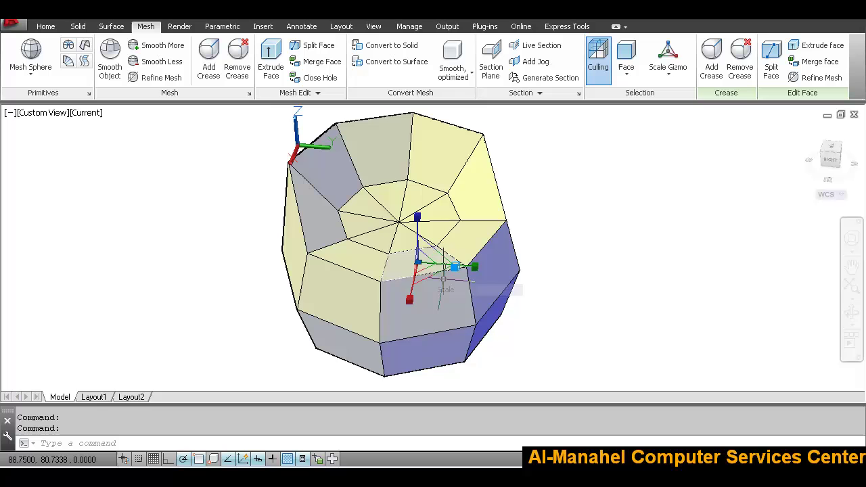
{"action": "right_click", "coordinate": [428, 266]}
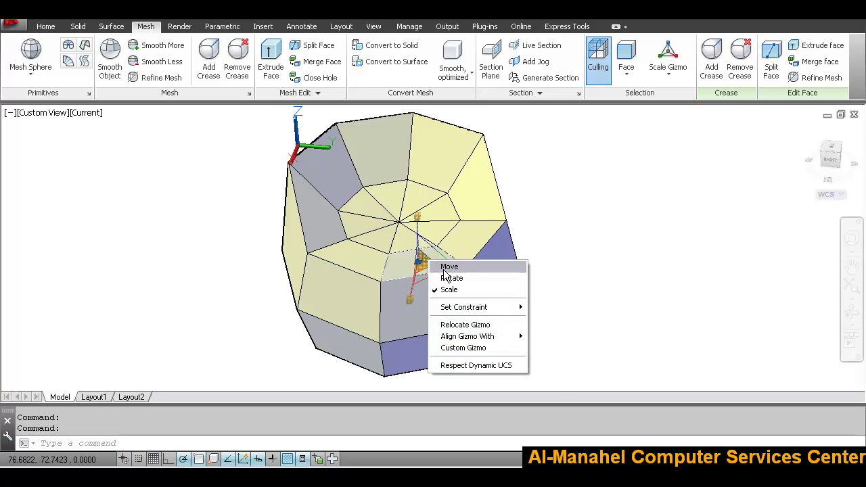
{"action": "mouse_move", "coordinate": [498, 307]}
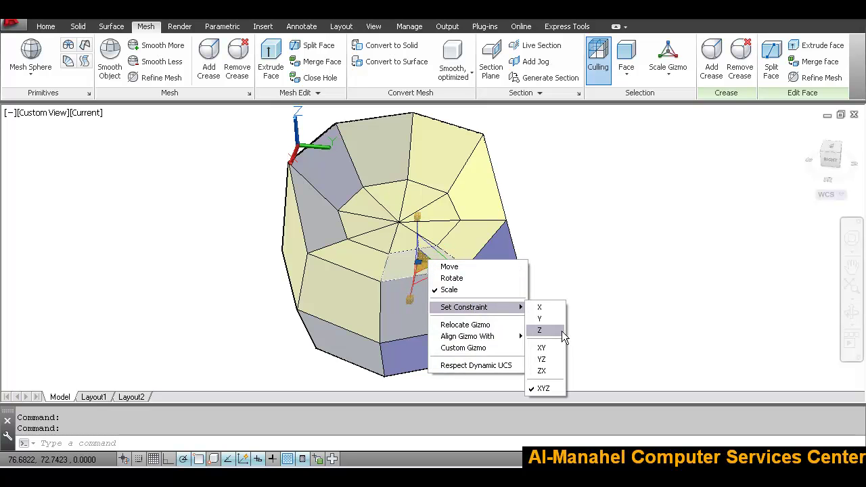
{"action": "left_click", "coordinate": [541, 348]}
{"action": "left_click", "coordinate": [426, 265]}
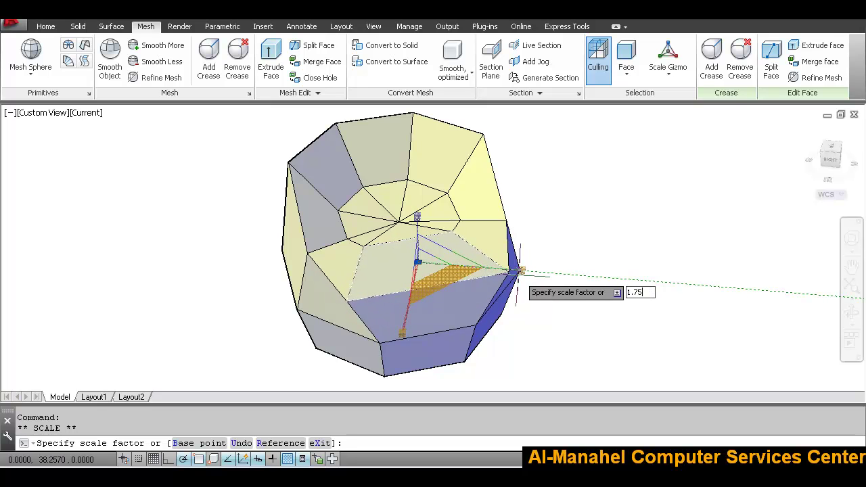
{"action": "key", "text": "Return"}
{"action": "key", "text": "Escape"}
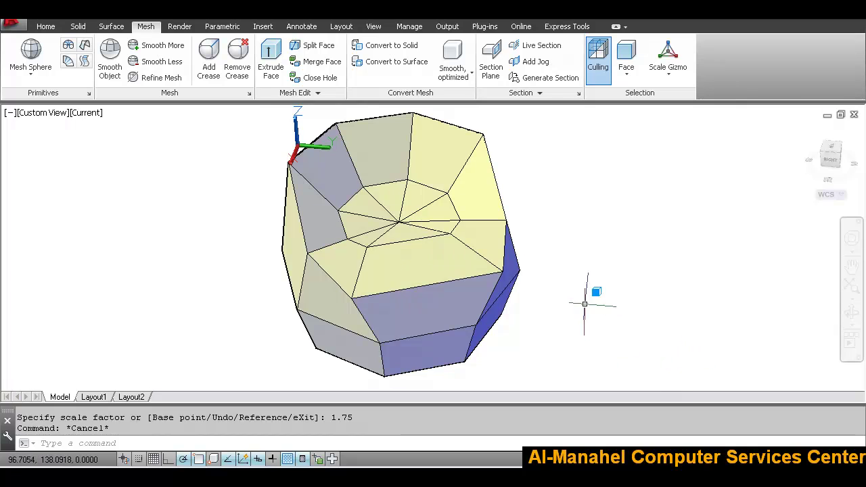
{"action": "mouse_move", "coordinate": [585, 304]}
{"action": "middle_mouse_down", "text": "shift"}
{"action": "mouse_move", "coordinate": [487, 305]}
{"action": "mouse_move", "coordinate": [595, 298]}
{"action": "middle_mouse_up", "text": "shift"}
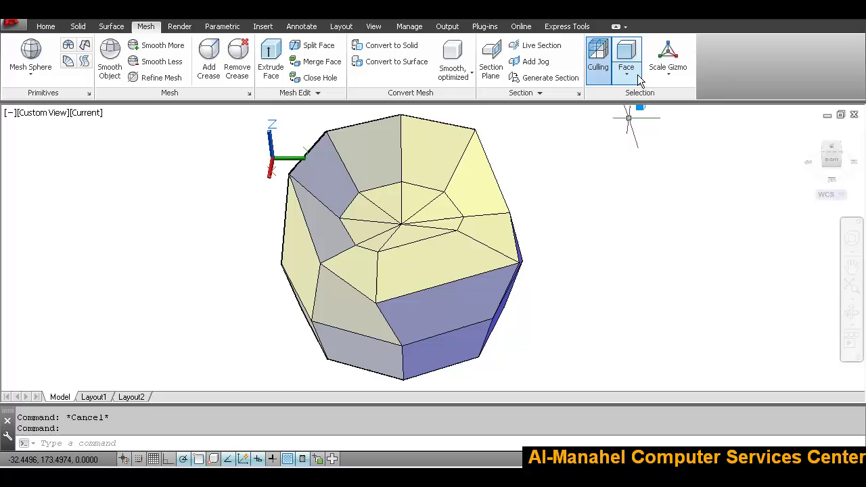
- With the Edge filter, move the front top edge of the seat down along Z
{"action": "left_click", "coordinate": [636, 76]}
{"action": "left_click", "coordinate": [654, 150]}
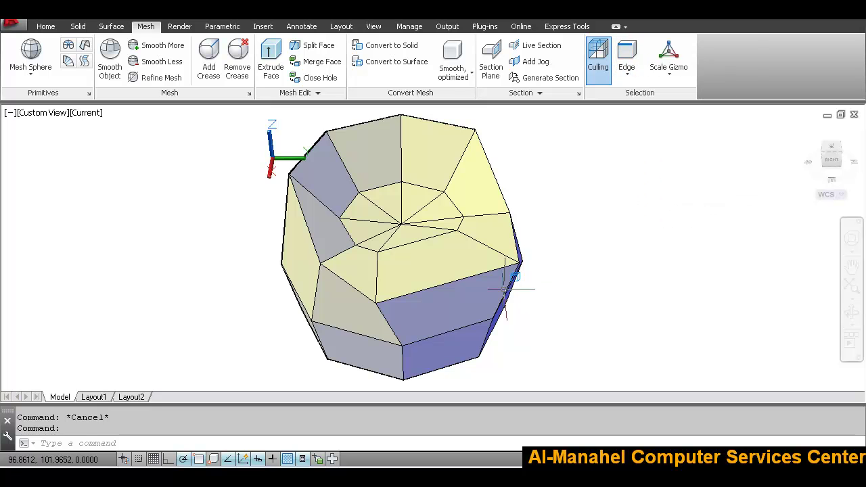
{"action": "left_click", "coordinate": [466, 278]}
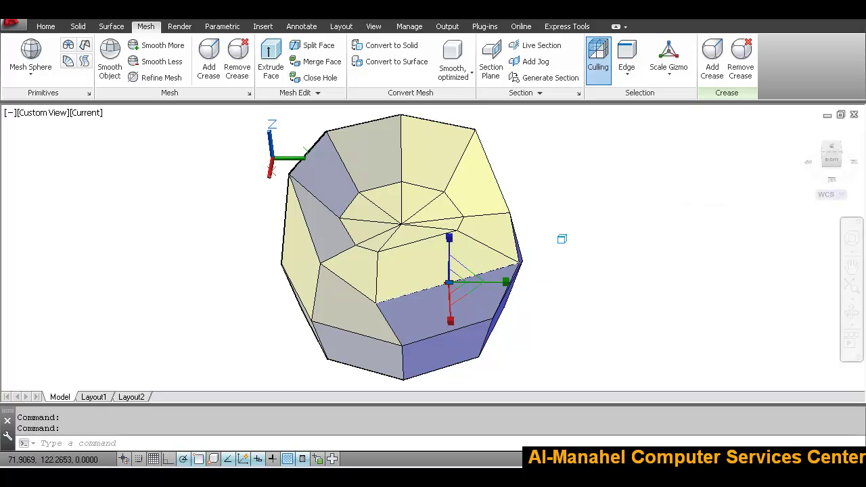
{"action": "right_click", "coordinate": [460, 270]}
{"action": "left_click", "coordinate": [480, 274]}
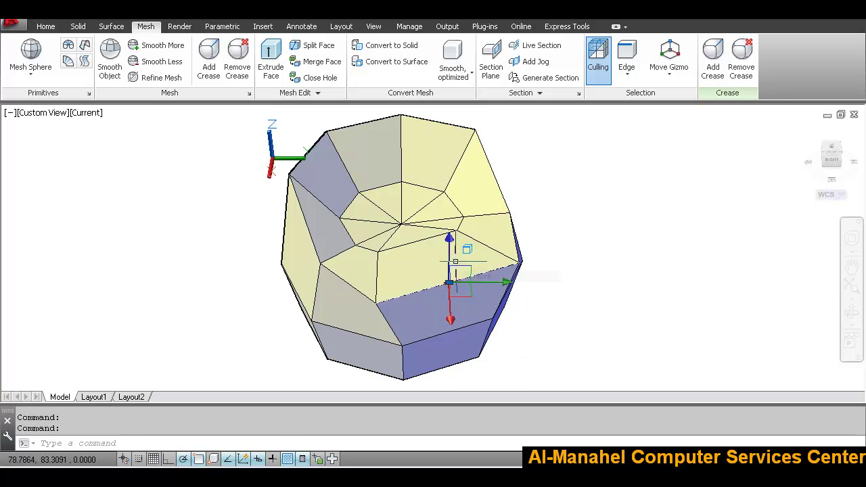
{"action": "left_click", "coordinate": [450, 250]}
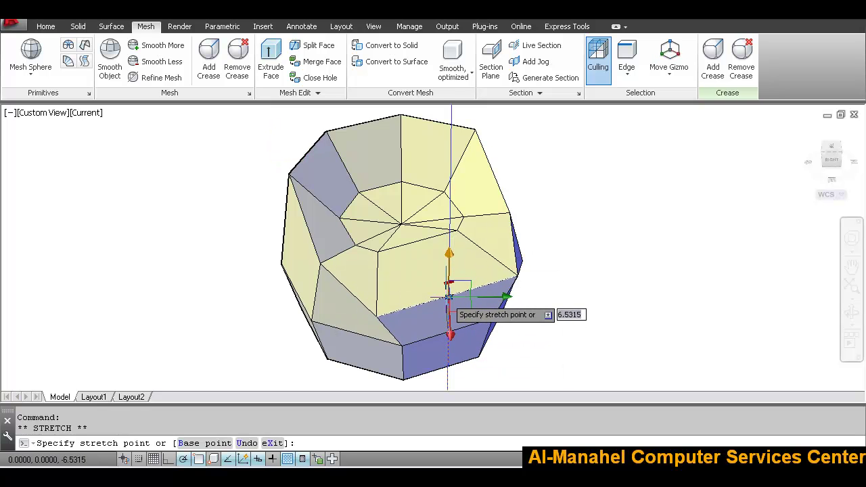
{"action": "left_click", "coordinate": [448, 297]}
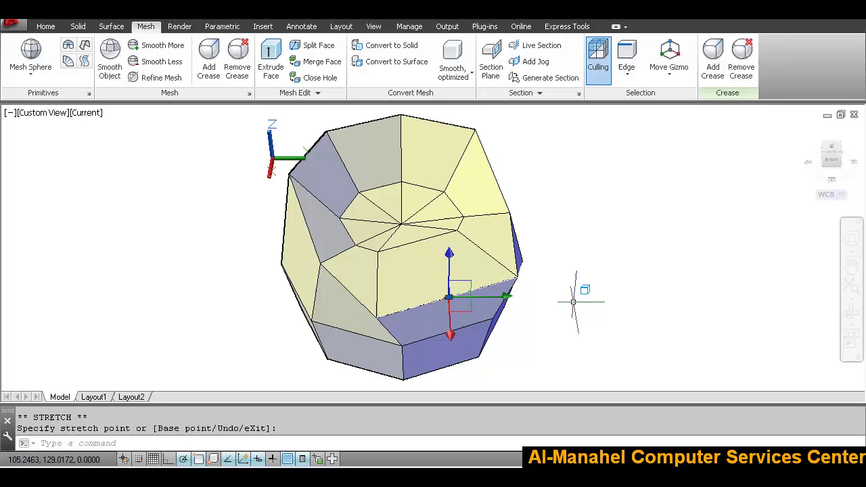
{"action": "key", "text": "Escape"}
{"action": "mouse_move", "coordinate": [590, 287]}
{"action": "middle_mouse_down", "text": "shift"}
{"action": "mouse_move", "coordinate": [514, 284]}
{"action": "mouse_move", "coordinate": [598, 279]}
{"action": "mouse_move", "coordinate": [586, 280]}
{"action": "middle_mouse_up", "text": "shift"}
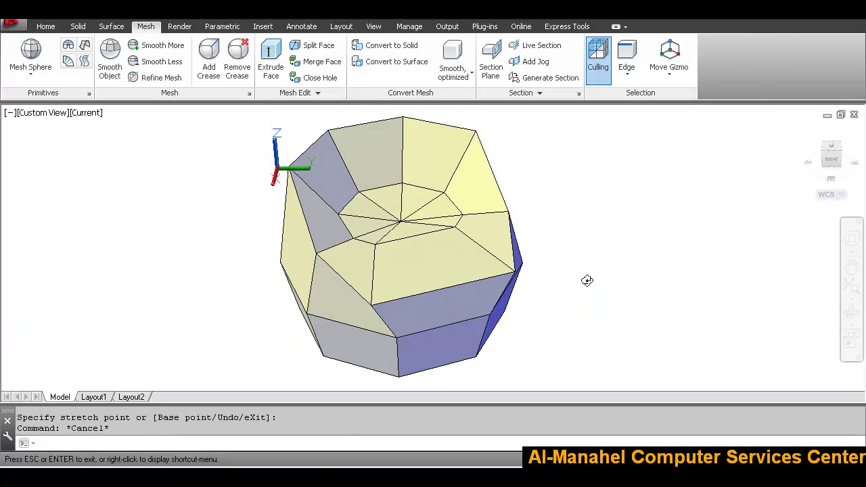
{"action": "scroll", "coordinate": [593, 248], "scroll_direction": "down", "scroll_amount": 1}
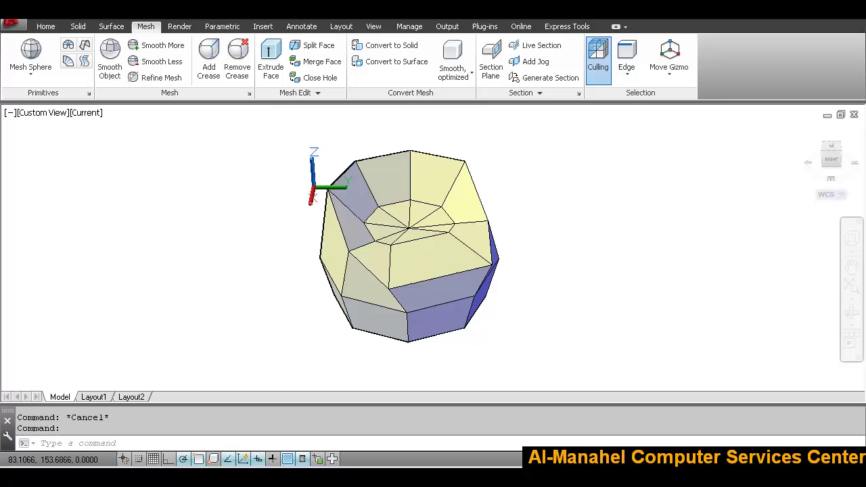
- Select the whole mesh with No Filter and set its smoothness to Level 4 in Quick Properties
{"action": "left_click", "coordinate": [627, 67]}
{"action": "left_click", "coordinate": [649, 99]}
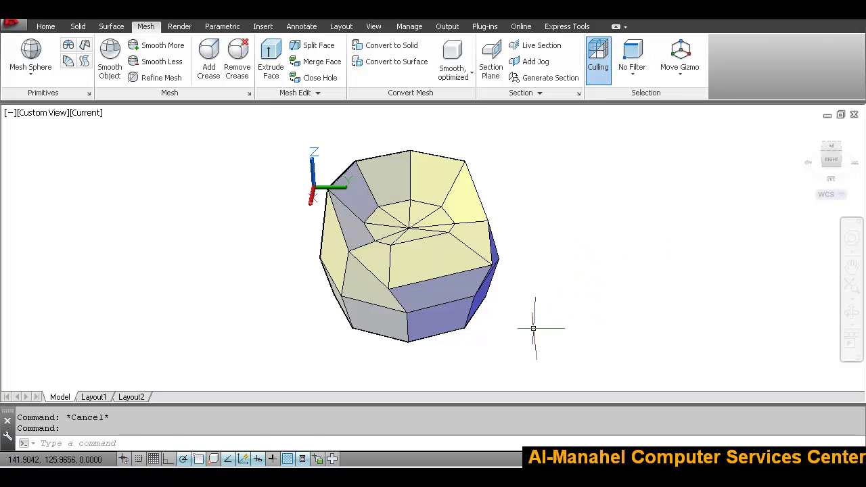
{"action": "left_click", "coordinate": [534, 304]}
{"action": "left_click", "coordinate": [419, 258]}
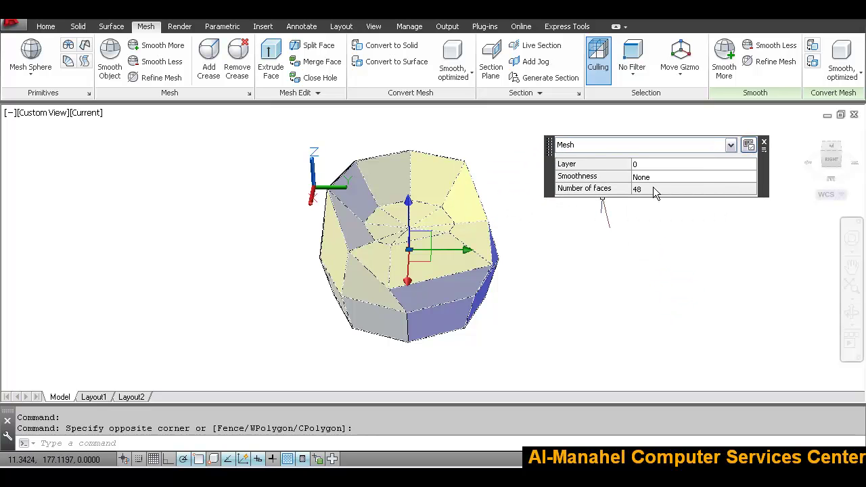
{"action": "left_click", "coordinate": [739, 176]}
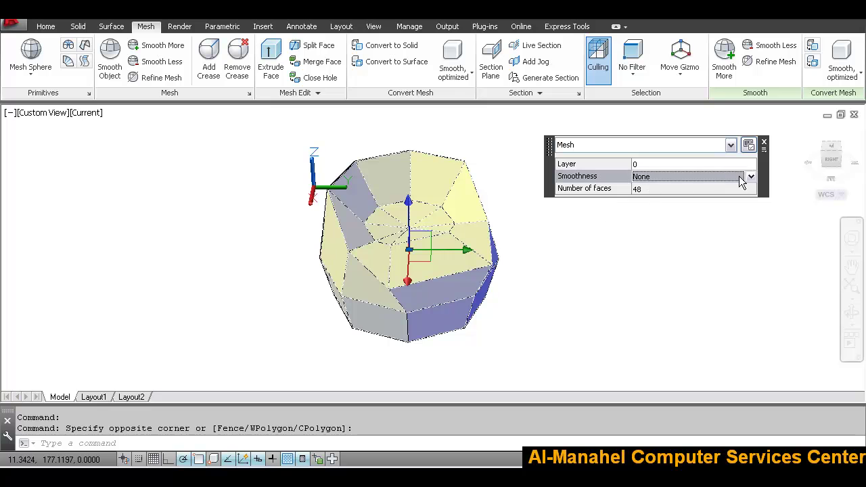
{"action": "left_click", "coordinate": [752, 175]}
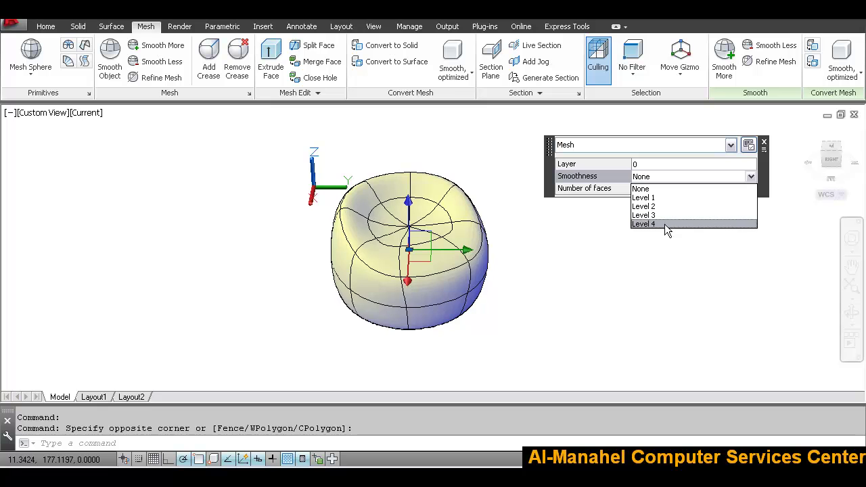
{"action": "left_click", "coordinate": [665, 224]}
{"action": "key", "text": "Escape"}
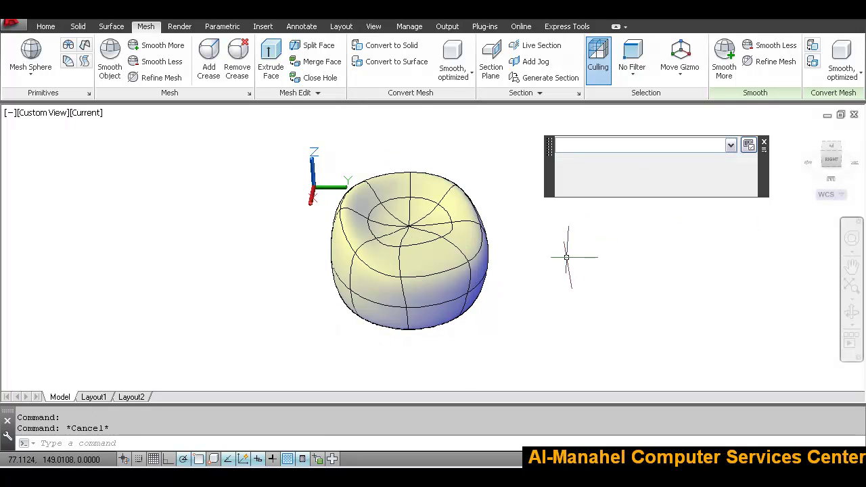
{"action": "mouse_move", "coordinate": [537, 277]}
{"action": "middle_mouse_down", "text": "shift"}
{"action": "mouse_move", "coordinate": [474, 229]}
{"action": "mouse_move", "coordinate": [467, 278]}
{"action": "mouse_move", "coordinate": [537, 278]}
{"action": "middle_mouse_up", "text": "shift"}
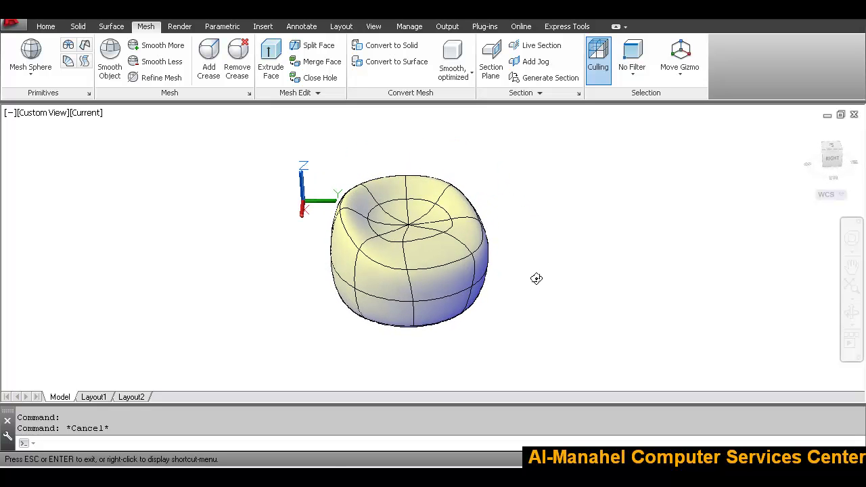
{"action": "scroll", "coordinate": [551, 247], "scroll_direction": "up", "scroll_amount": 2}
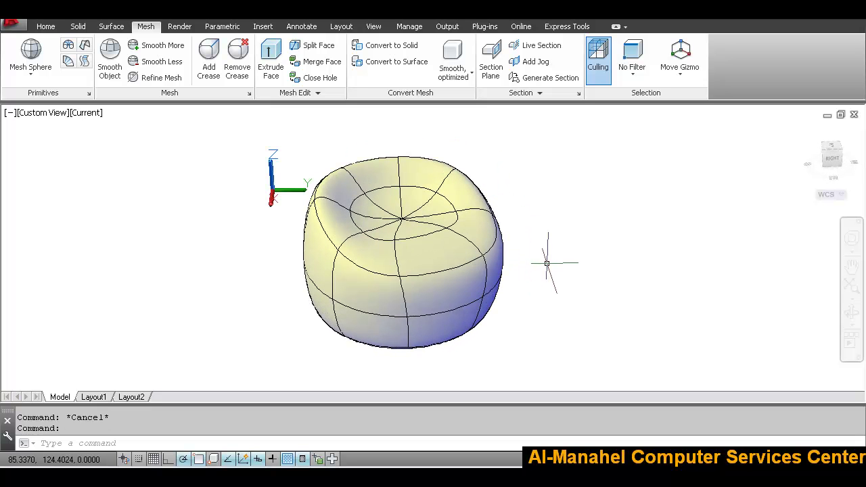
- Try the Realistic, Hidden, Shaded and Shaded with Edges visual styles, settling on Conceptual
{"action": "left_click", "coordinate": [83, 114]}
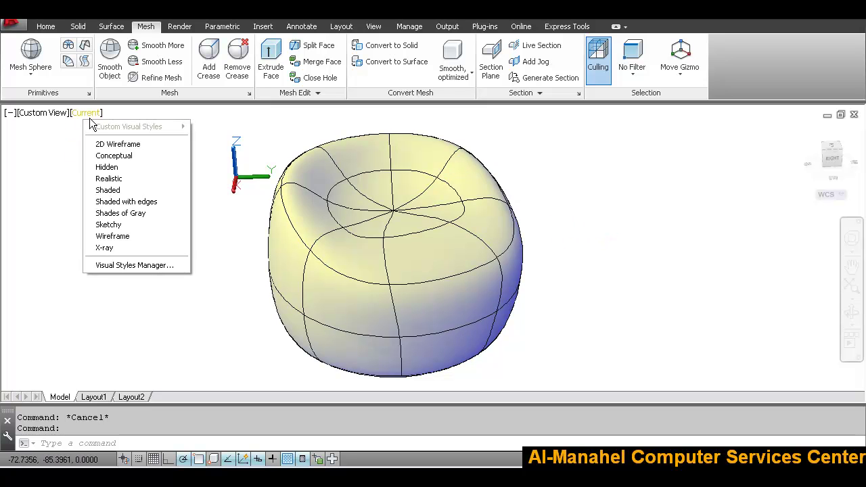
{"action": "left_click", "coordinate": [124, 178]}
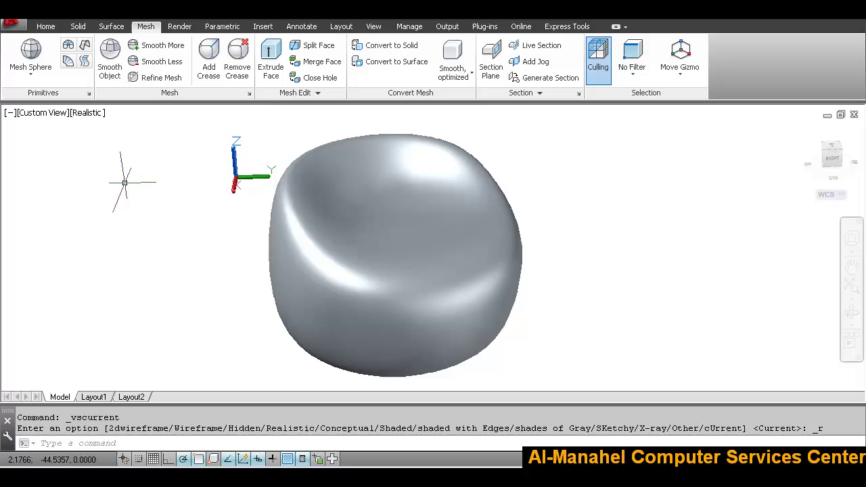
{"action": "left_click", "coordinate": [87, 114]}
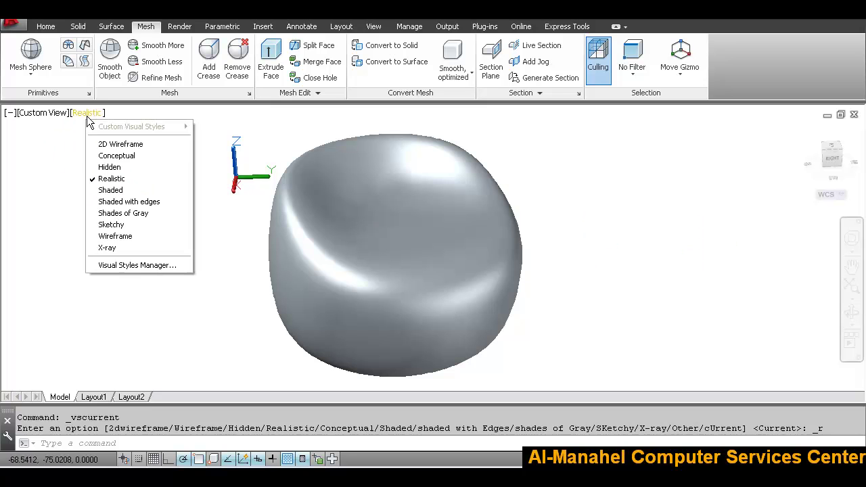
{"action": "left_click", "coordinate": [110, 167]}
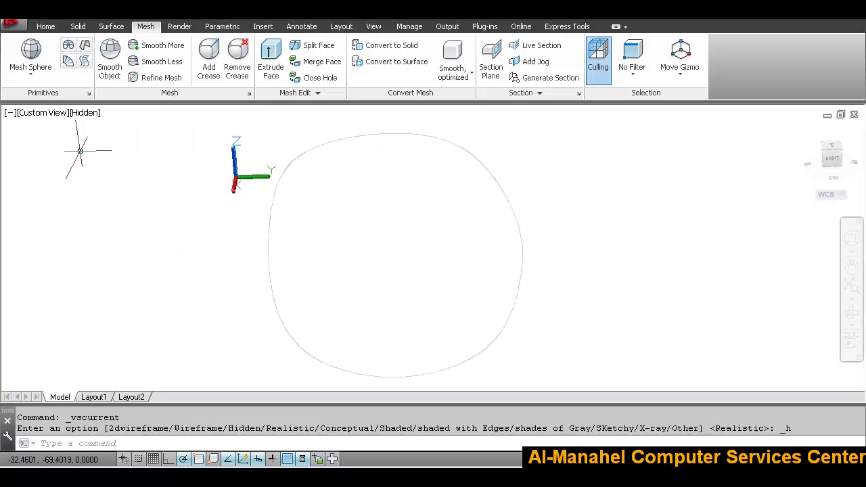
{"action": "left_click", "coordinate": [82, 113]}
{"action": "left_click", "coordinate": [111, 156]}
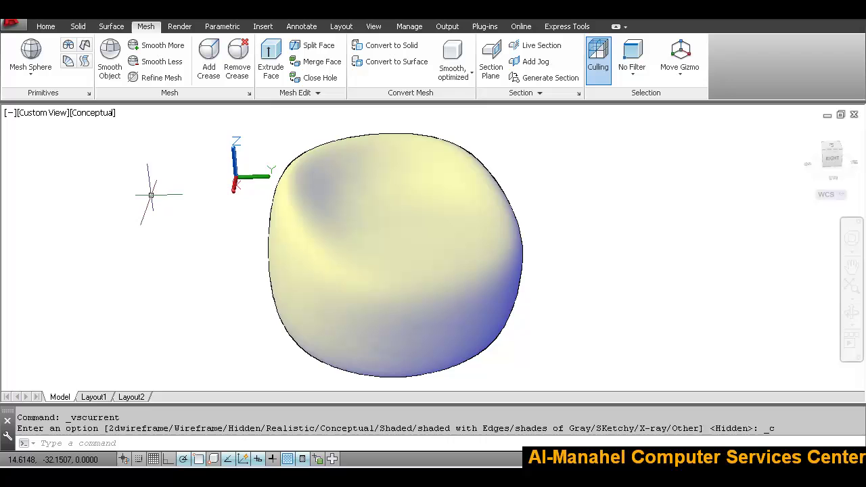
{"action": "left_click", "coordinate": [90, 116]}
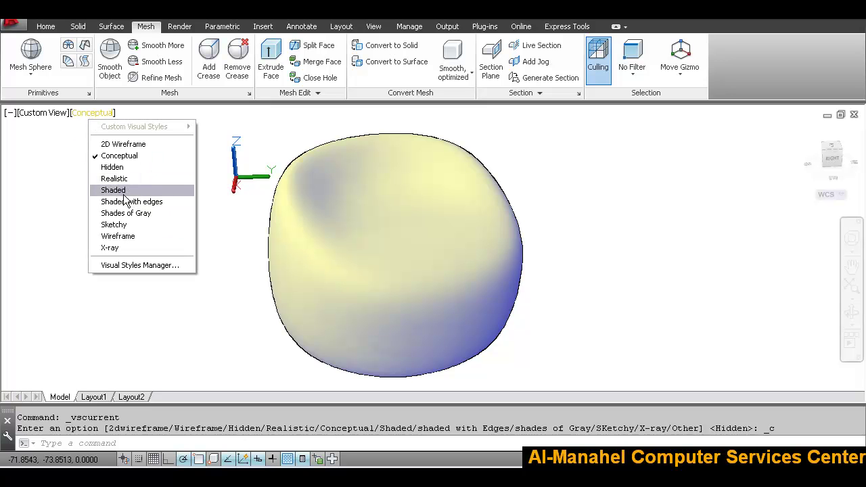
{"action": "left_click", "coordinate": [114, 190]}
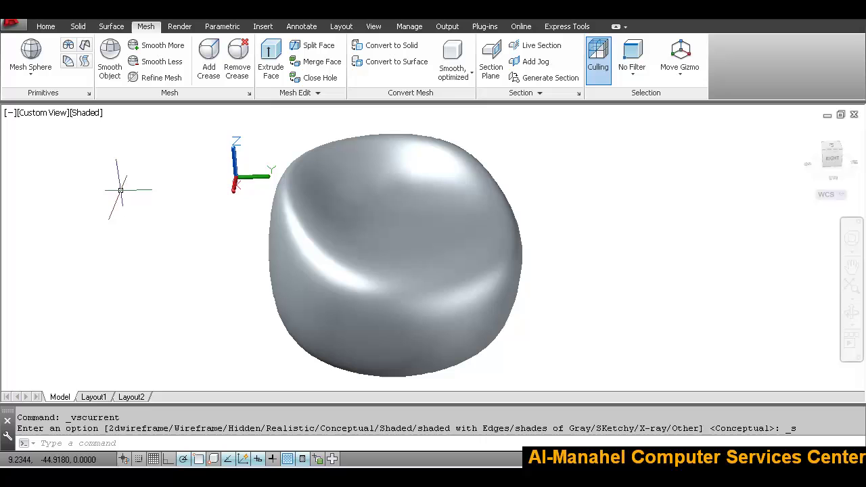
{"action": "left_click", "coordinate": [86, 114]}
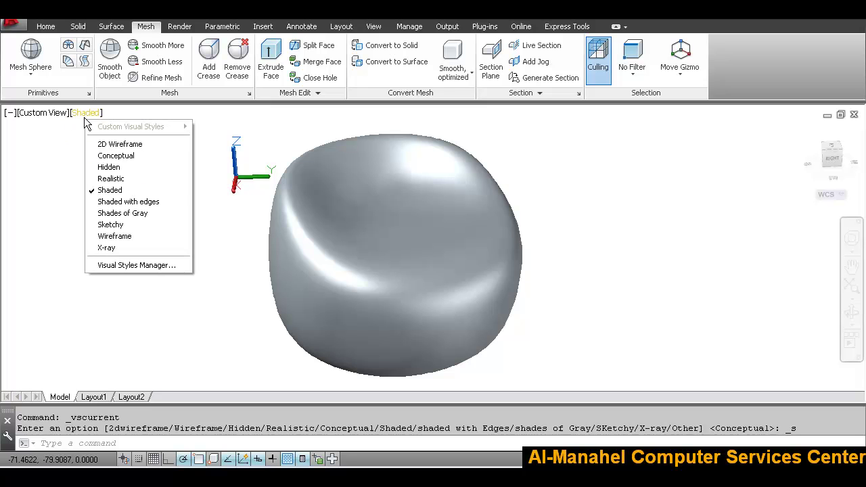
{"action": "left_click", "coordinate": [129, 202]}
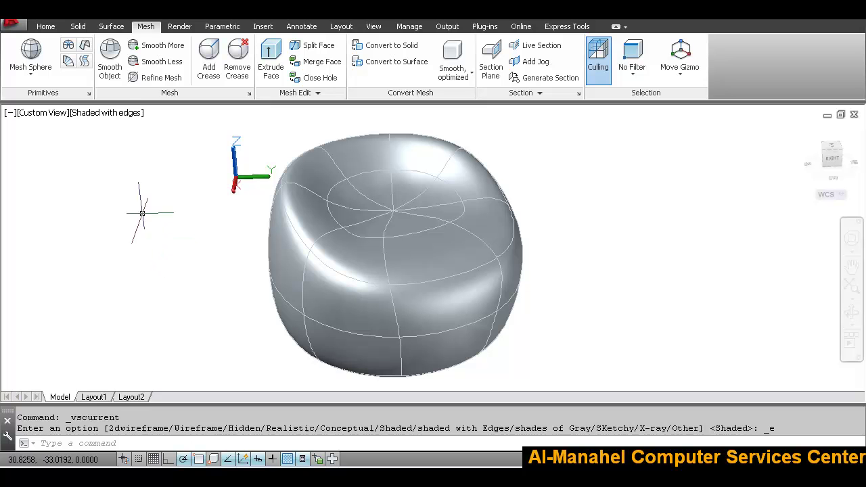
{"action": "left_click", "coordinate": [122, 114]}
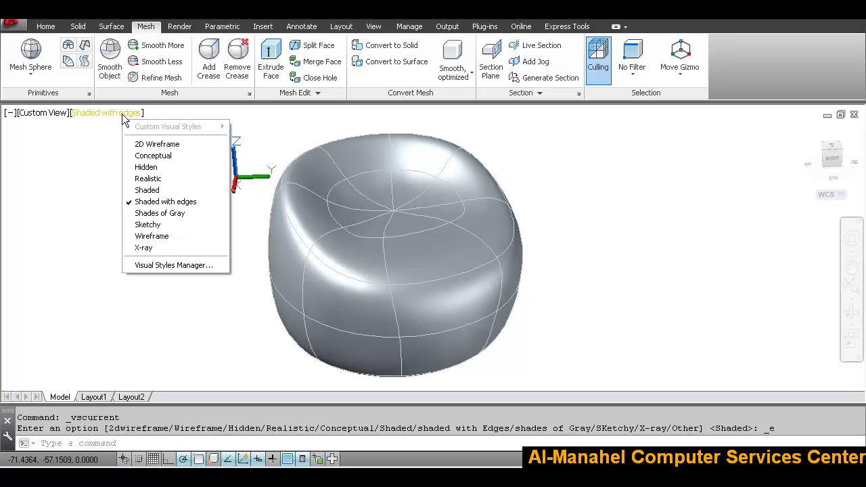
{"action": "left_click", "coordinate": [144, 156]}
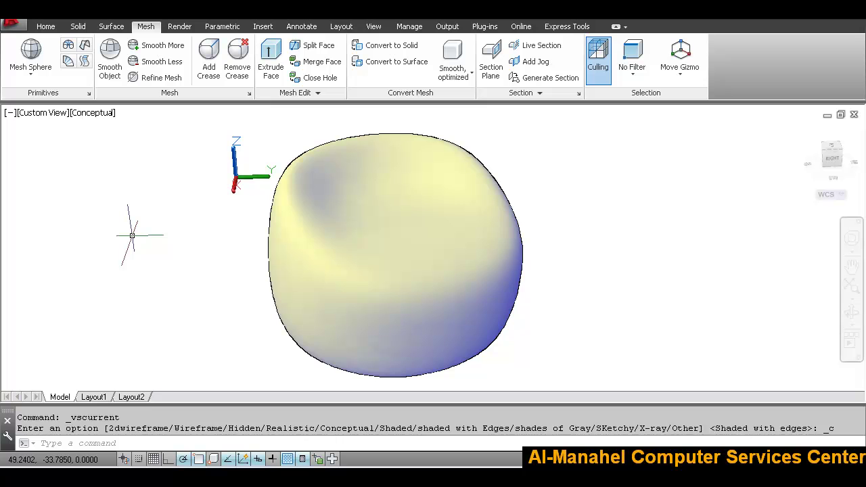
- Set VSEDGES to 1 so the mesh edges display as lines
{"action": "type", "text": "edges"}
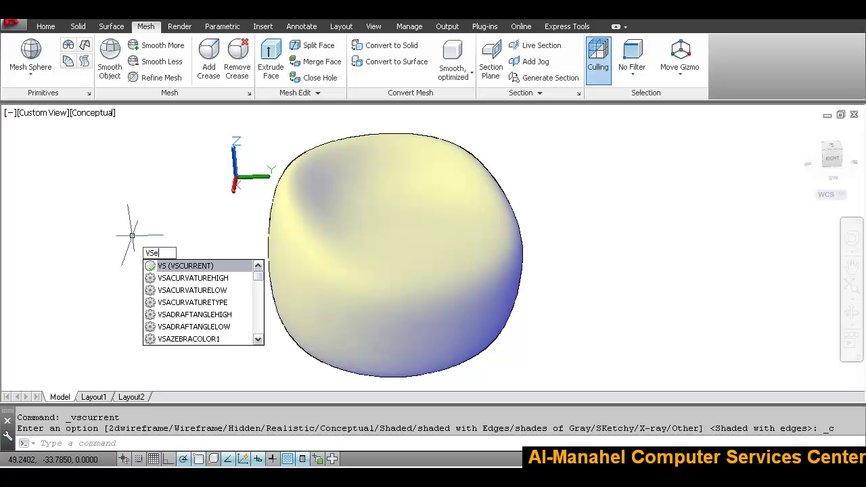
{"action": "key", "text": "Return"}
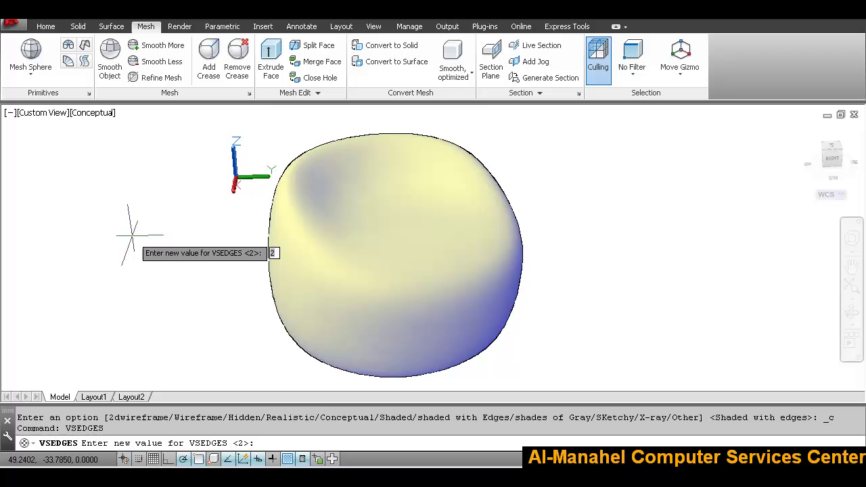
{"action": "type", "text": "1"}
{"action": "key", "text": "Return"}
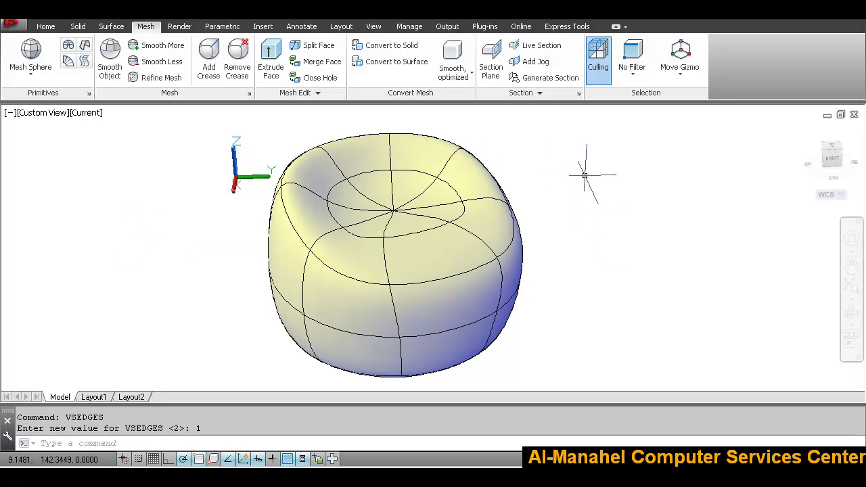
- With the Edge filter, pick a rim edge and stretch it 20 units upward
{"action": "left_click", "coordinate": [633, 75]}
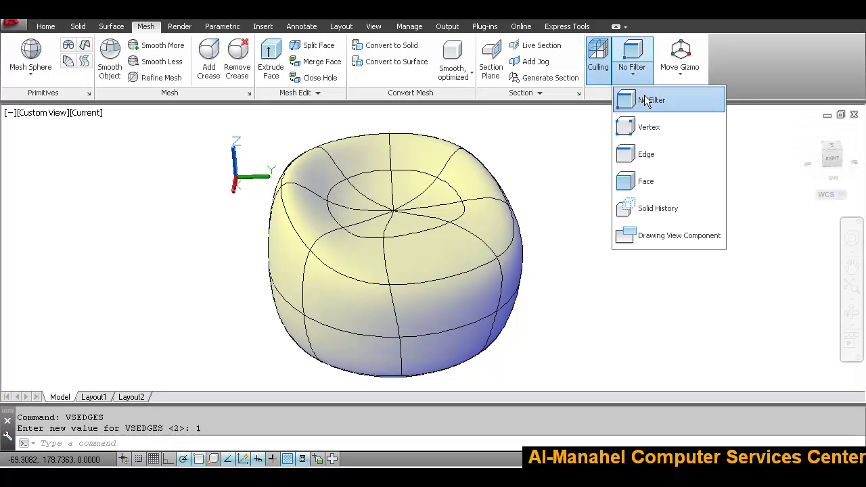
{"action": "left_click", "coordinate": [644, 154]}
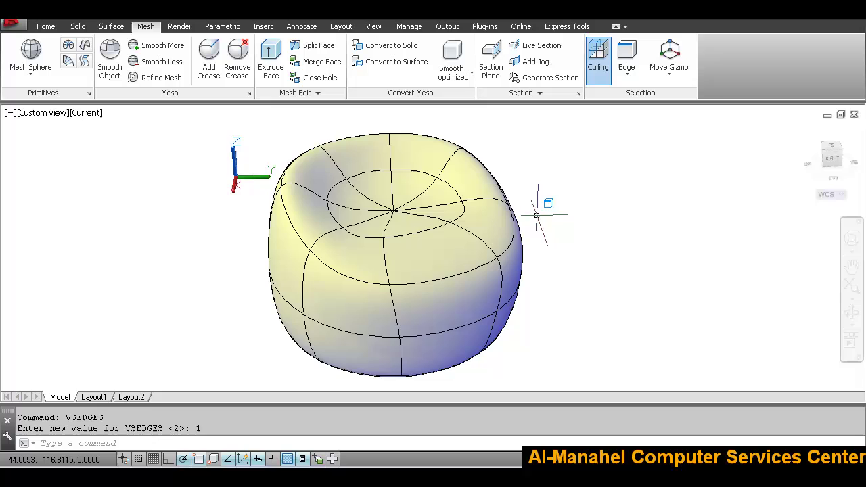
{"action": "middle_click_drag", "start_coordinate": [545, 264], "coordinate": [677, 280], "text": "shift"}
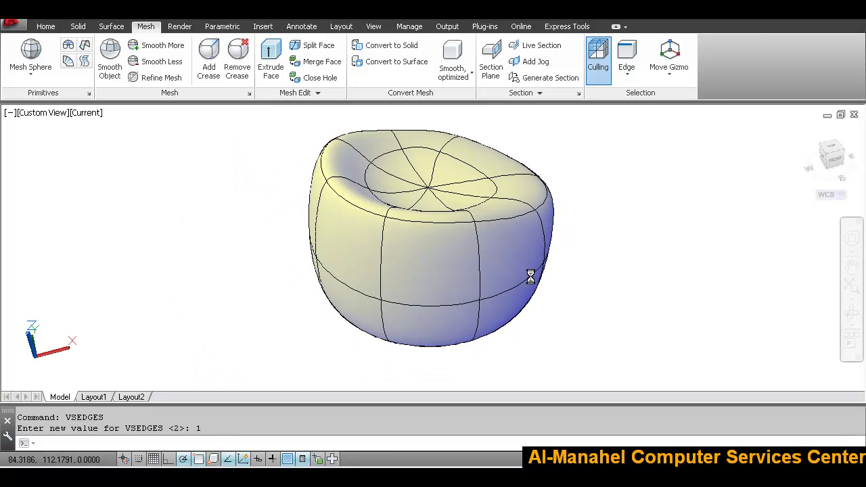
{"action": "left_click", "coordinate": [409, 223]}
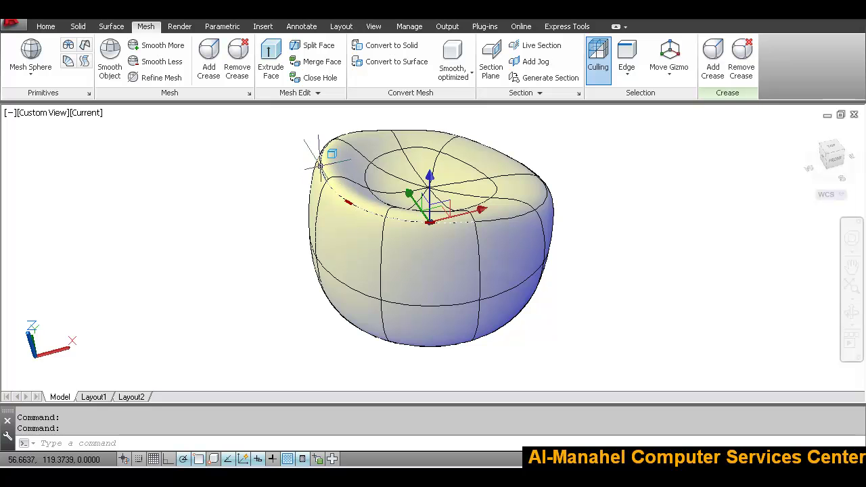
{"action": "middle_click_drag", "start_coordinate": [626, 249], "coordinate": [463, 285], "text": "shift"}
{"action": "middle_click_drag", "start_coordinate": [593, 325], "coordinate": [616, 306], "text": "shift"}
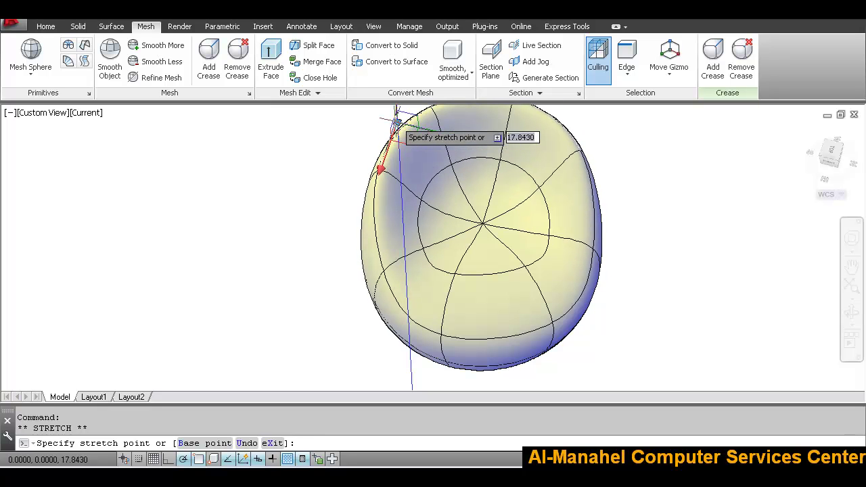
{"action": "type", "text": "20"}
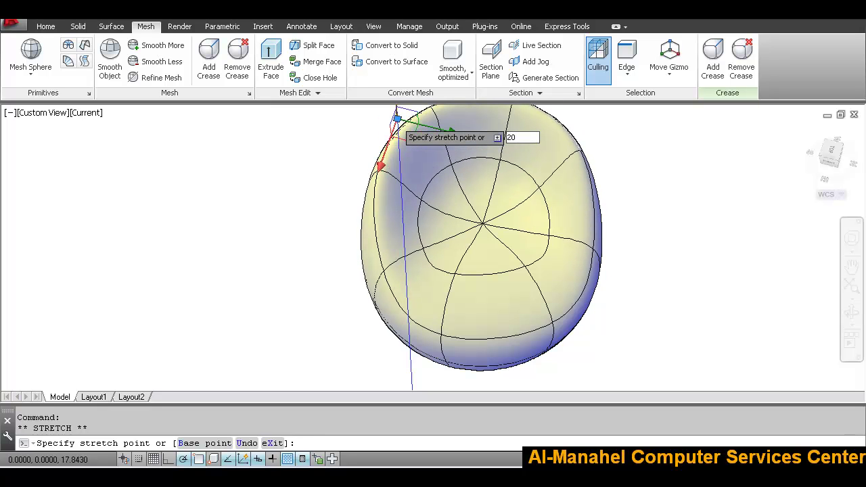
{"action": "key", "text": "Return"}
{"action": "key", "text": "Escape"}
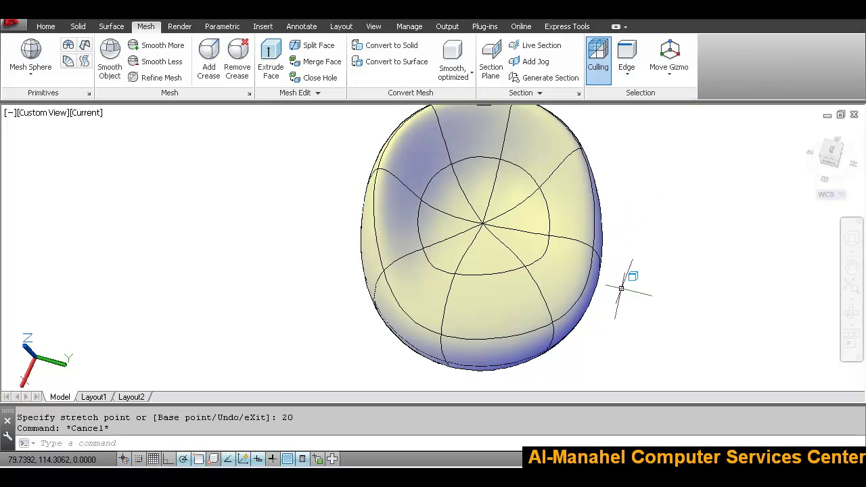
{"action": "middle_click_drag", "start_coordinate": [628, 290], "coordinate": [653, 252], "text": "shift"}
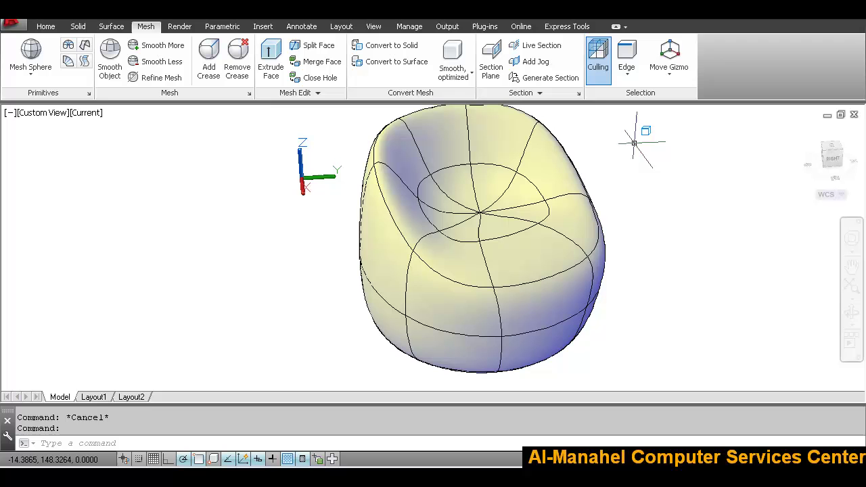
- With the Face filter, select four seat faces and move them down along Z
{"action": "left_click", "coordinate": [628, 73]}
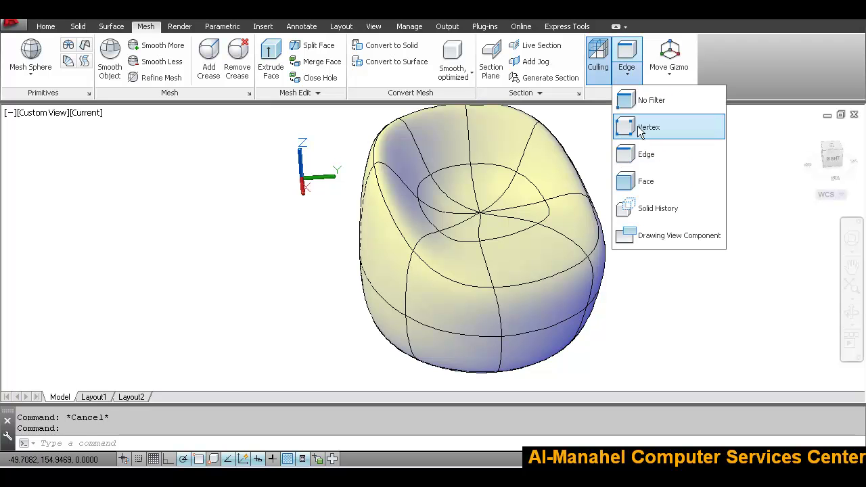
{"action": "left_click", "coordinate": [648, 180]}
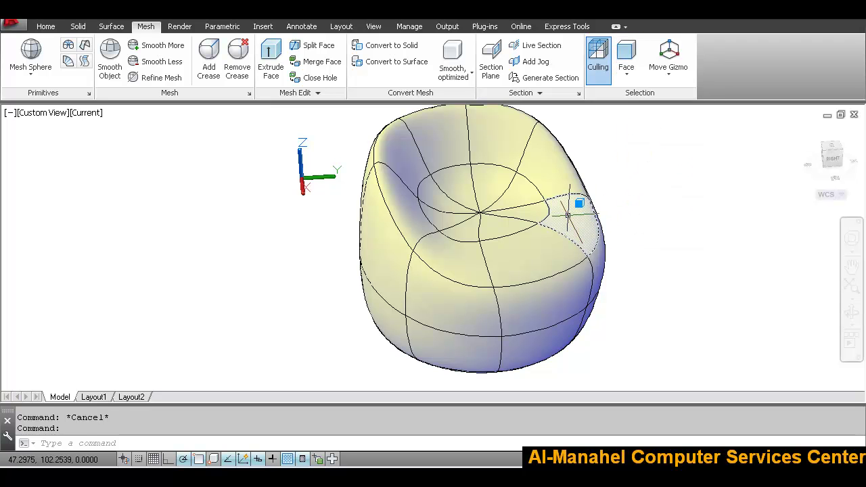
{"action": "left_click", "coordinate": [529, 210]}
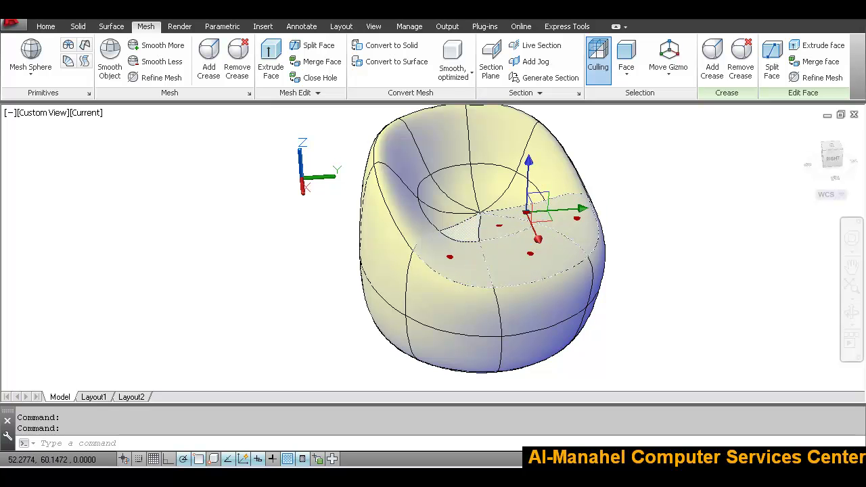
{"action": "left_click", "coordinate": [463, 230]}
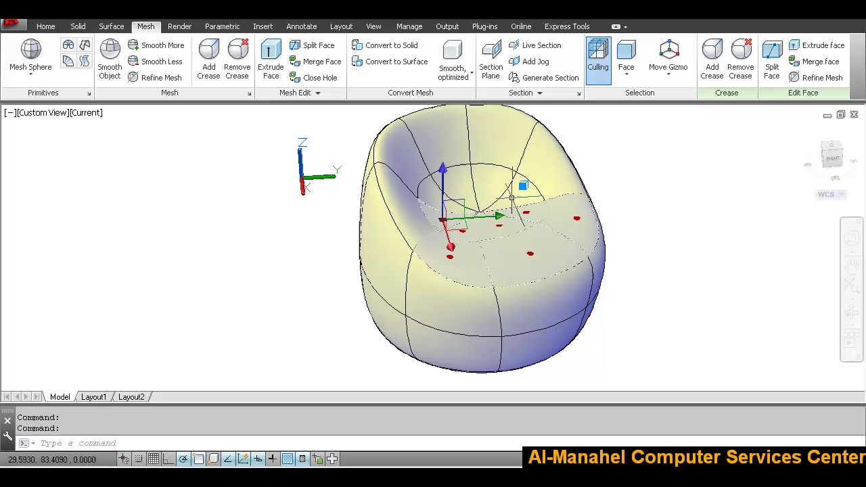
{"action": "left_click", "coordinate": [526, 212]}
{"action": "left_click", "coordinate": [410, 216]}
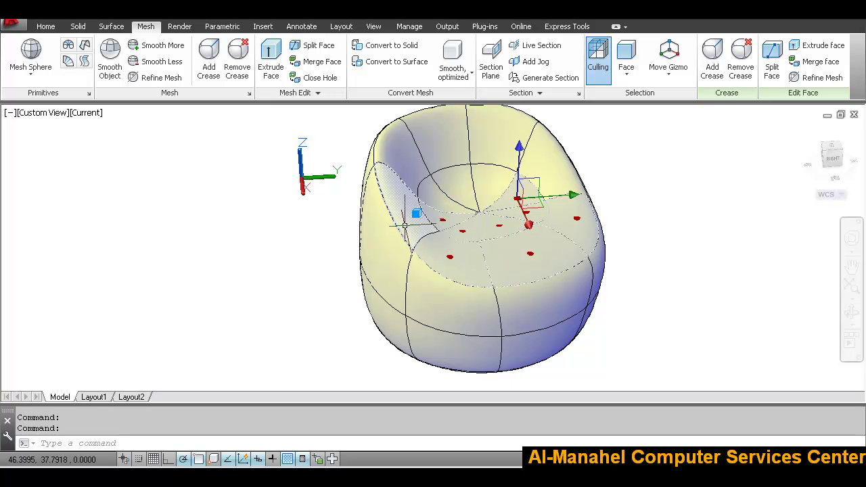
{"action": "left_click", "coordinate": [520, 169]}
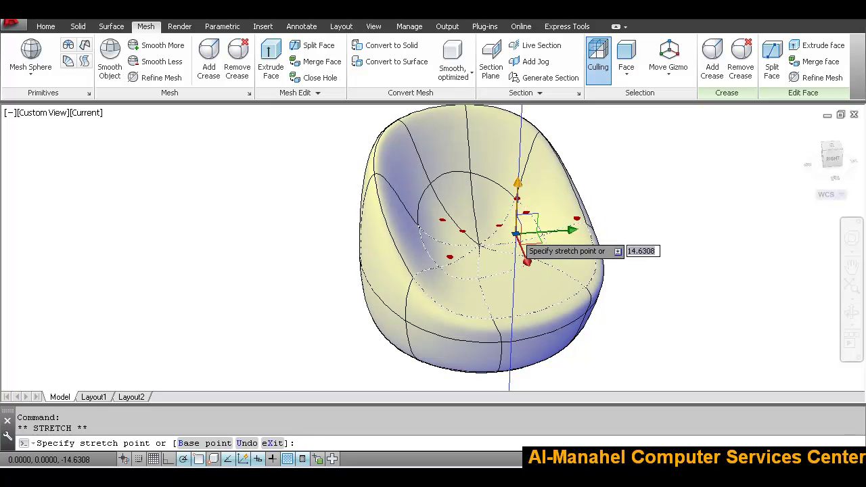
{"action": "left_click", "coordinate": [516, 233]}
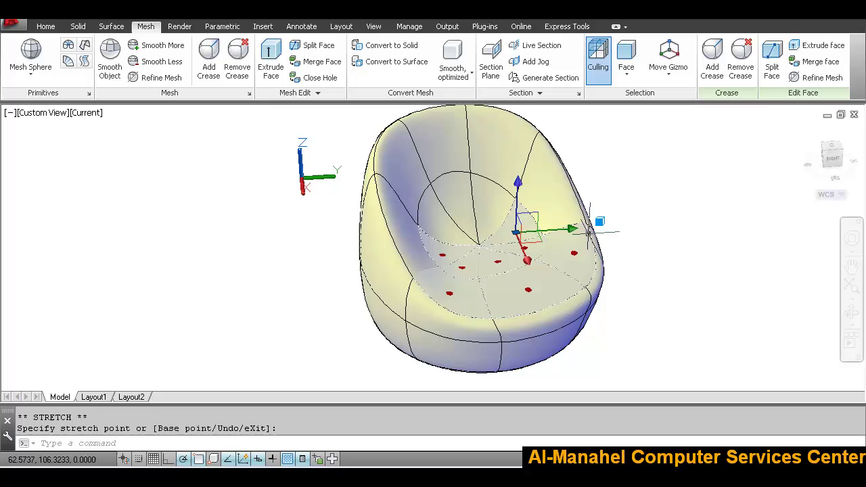
{"action": "key", "text": "Escape"}
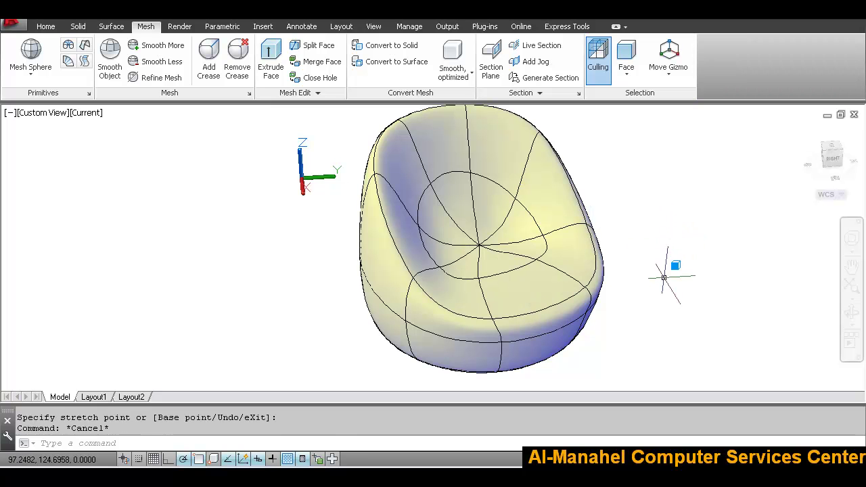
{"action": "middle_click_drag", "start_coordinate": [636, 246], "coordinate": [572, 258]}
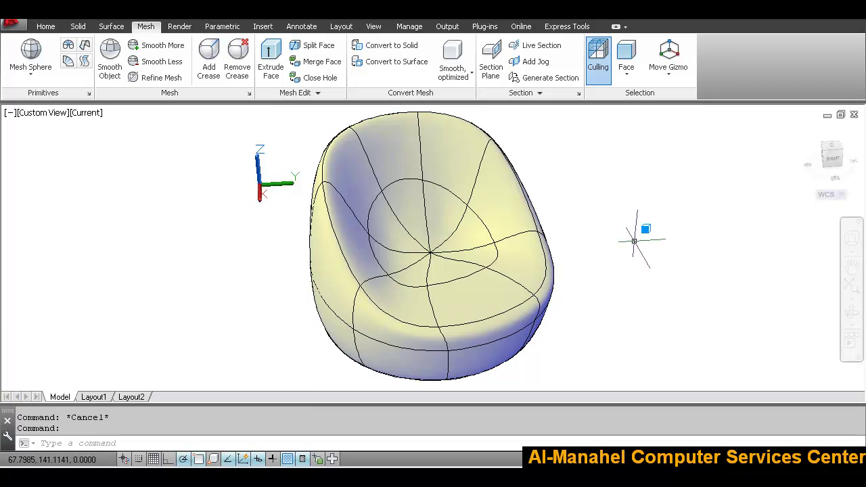